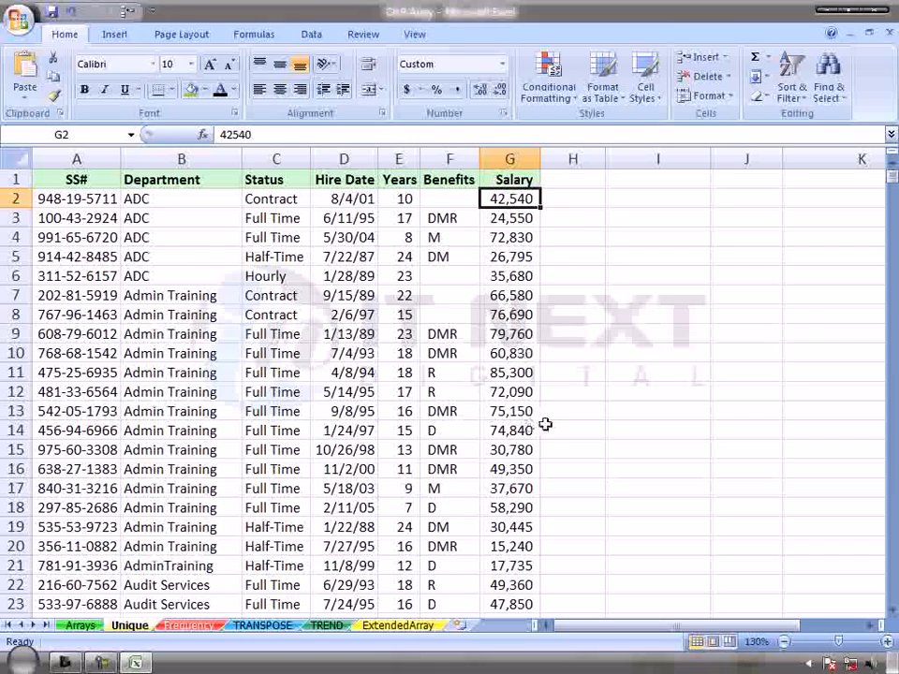
Step: Select the entire Salary column G on the Unique sheet
click(518, 158)
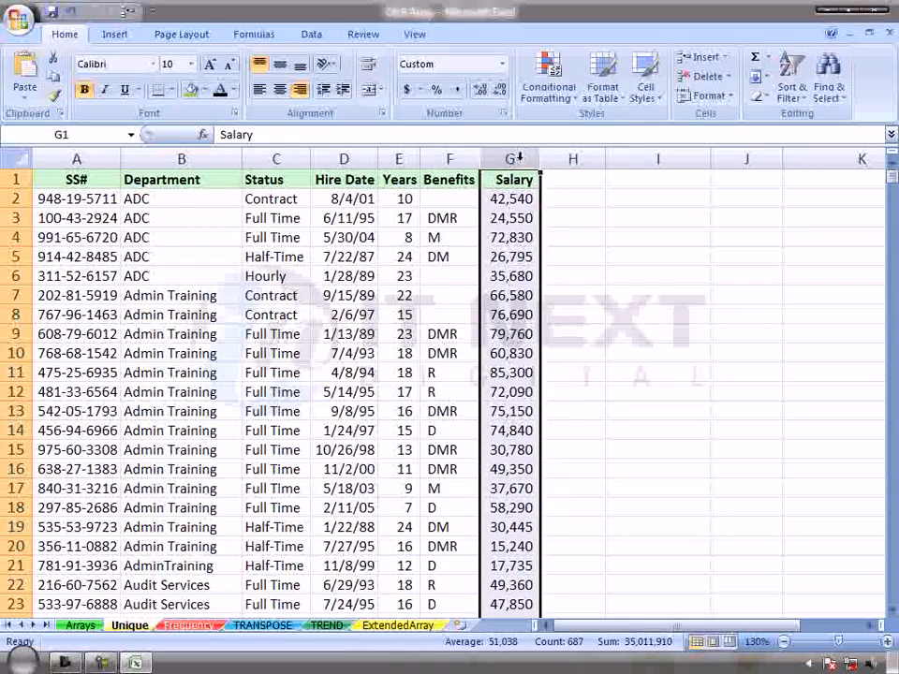
click(573, 177)
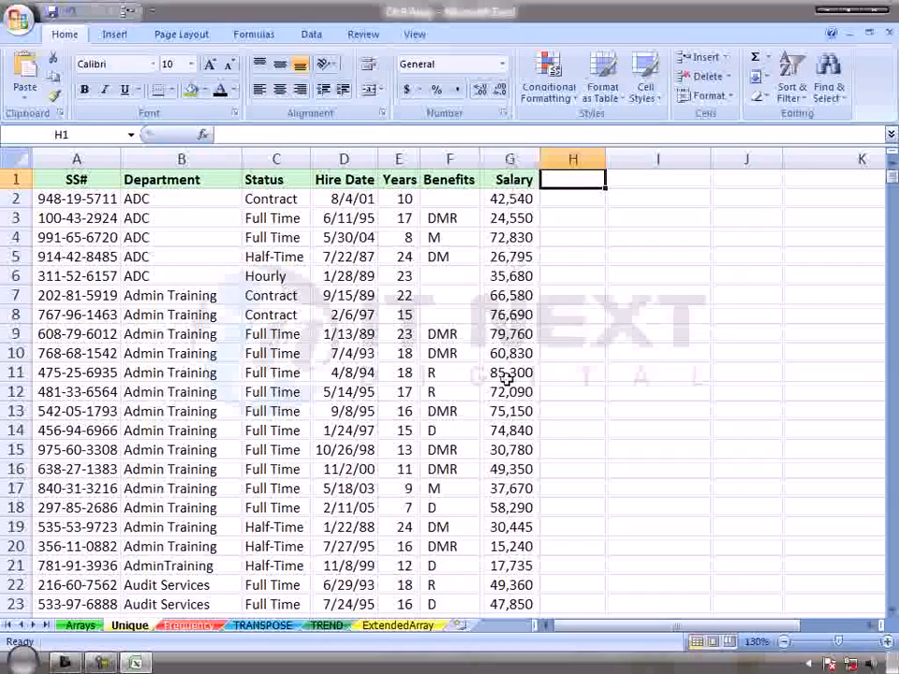
click(509, 157)
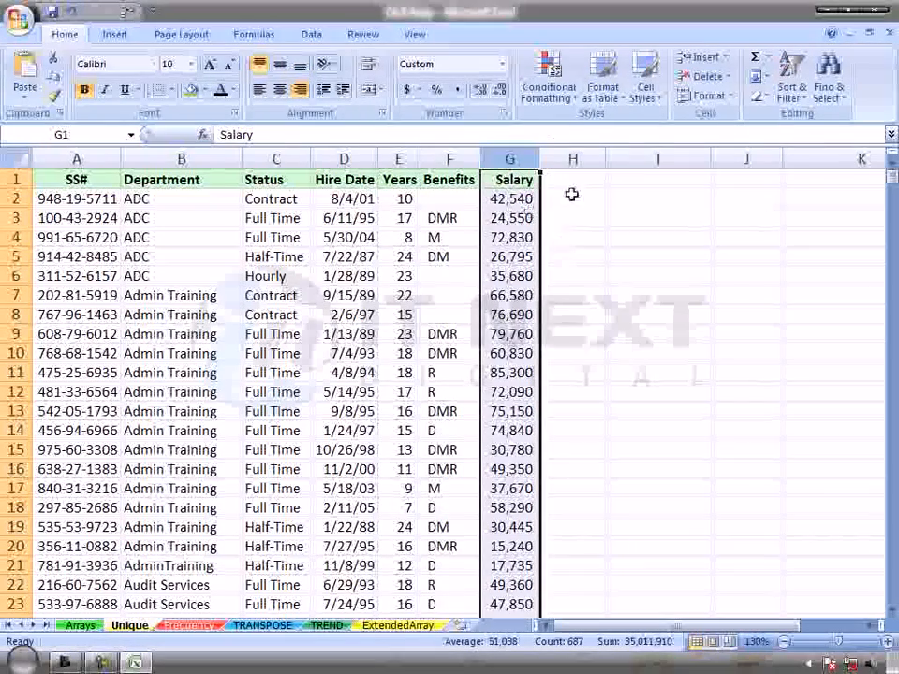
click(562, 97)
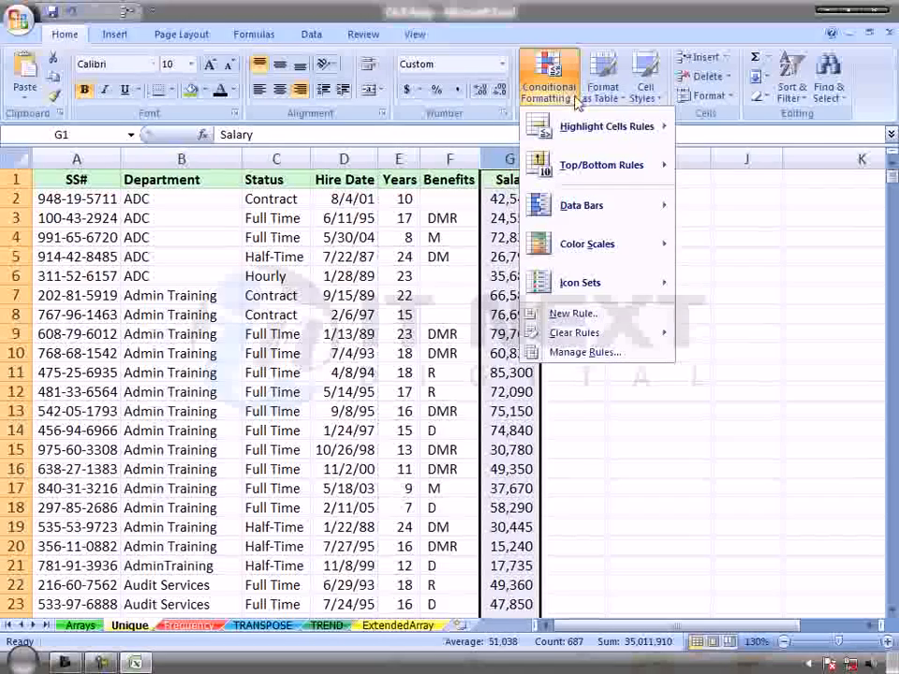
mouse_move(574, 138)
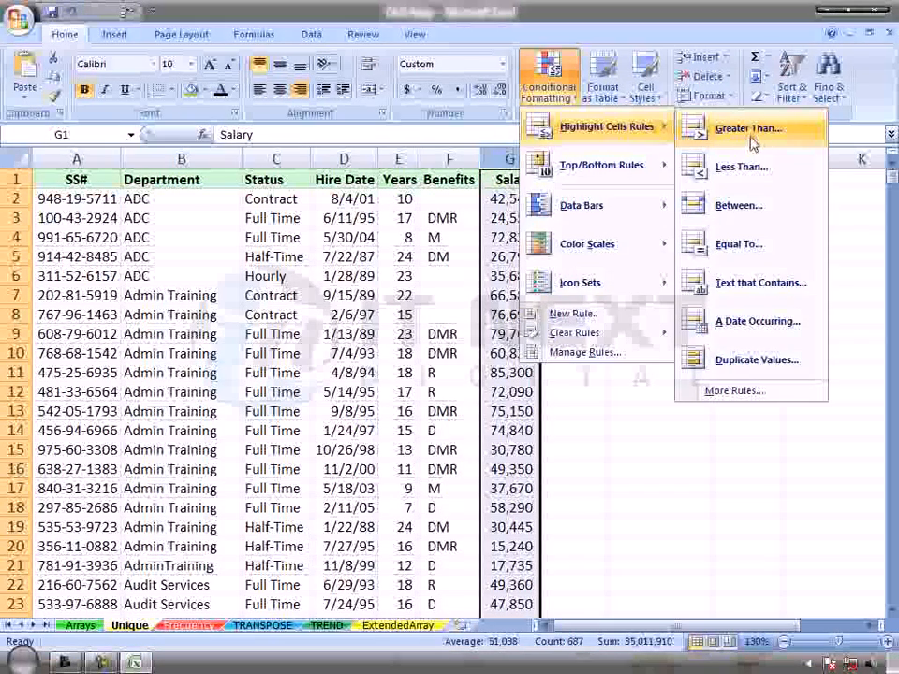
click(627, 444)
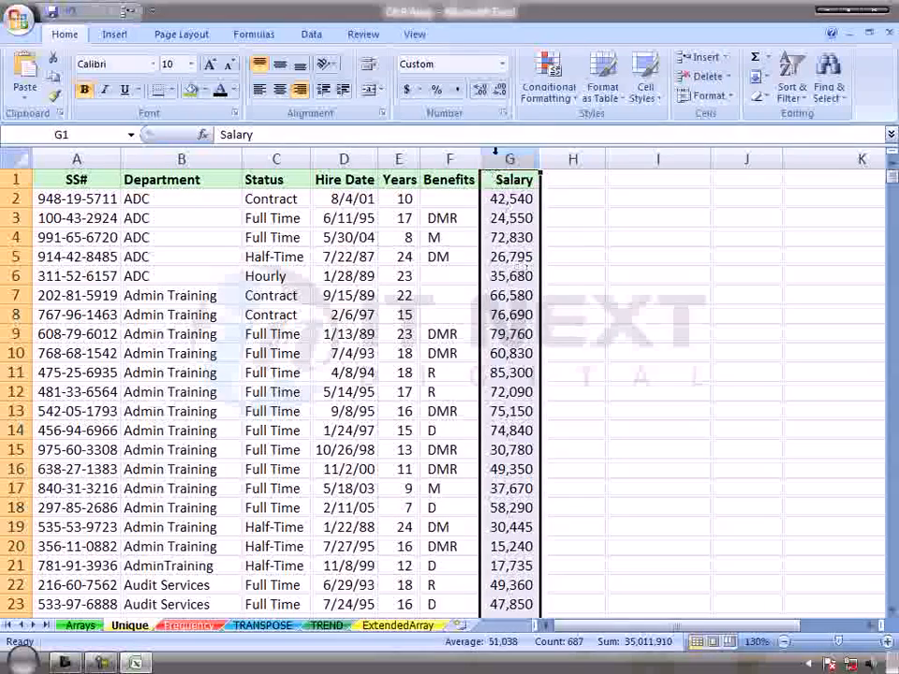
Step: Apply a Greater Than conditional formatting rule to the Salary column, highlighting values above 20000 with Light Red Fill
click(572, 101)
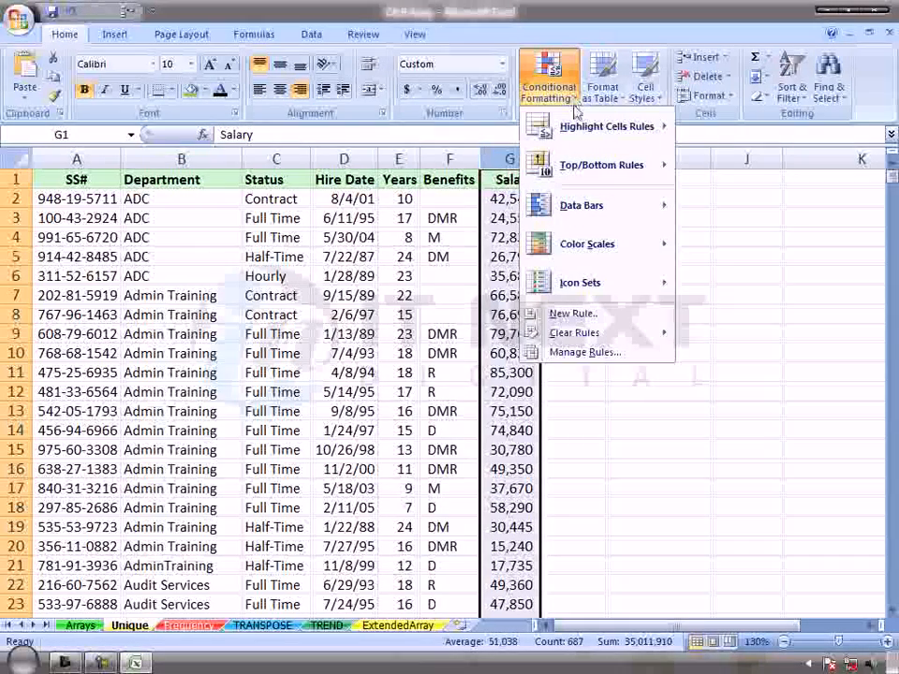
click(749, 128)
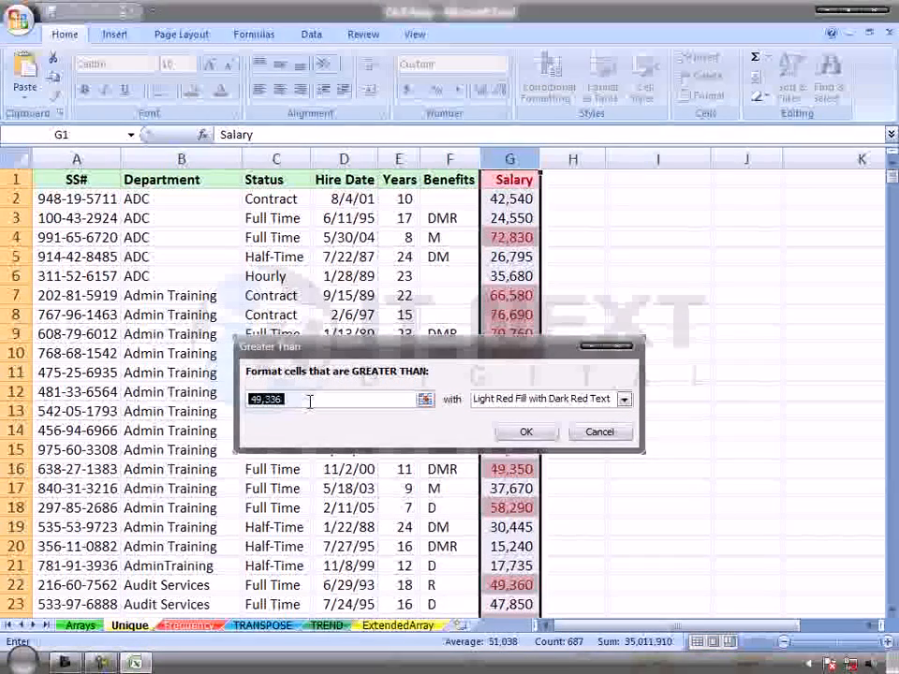
key(BackSpace)
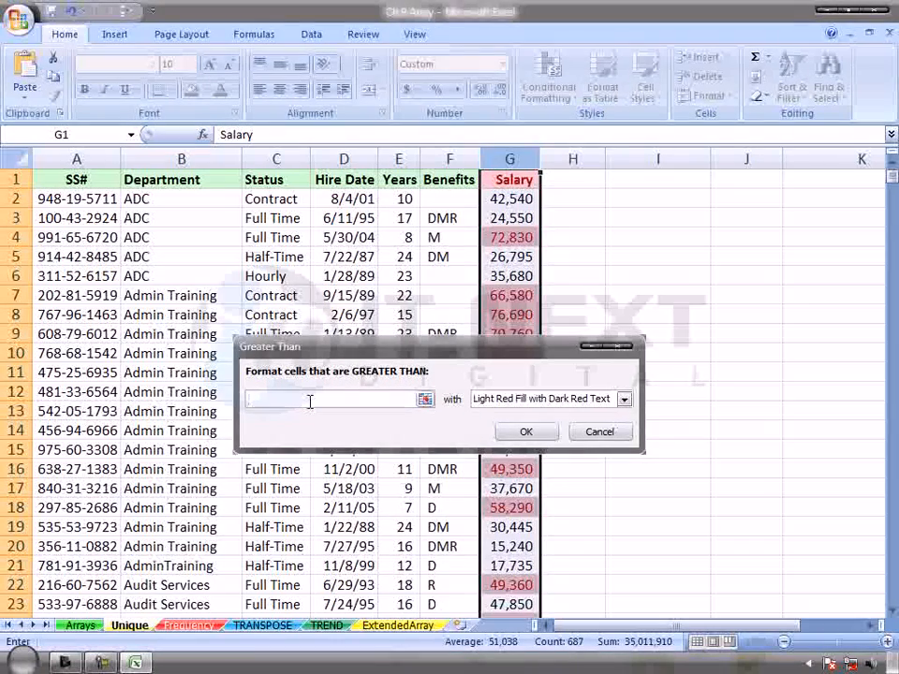
text(20000)
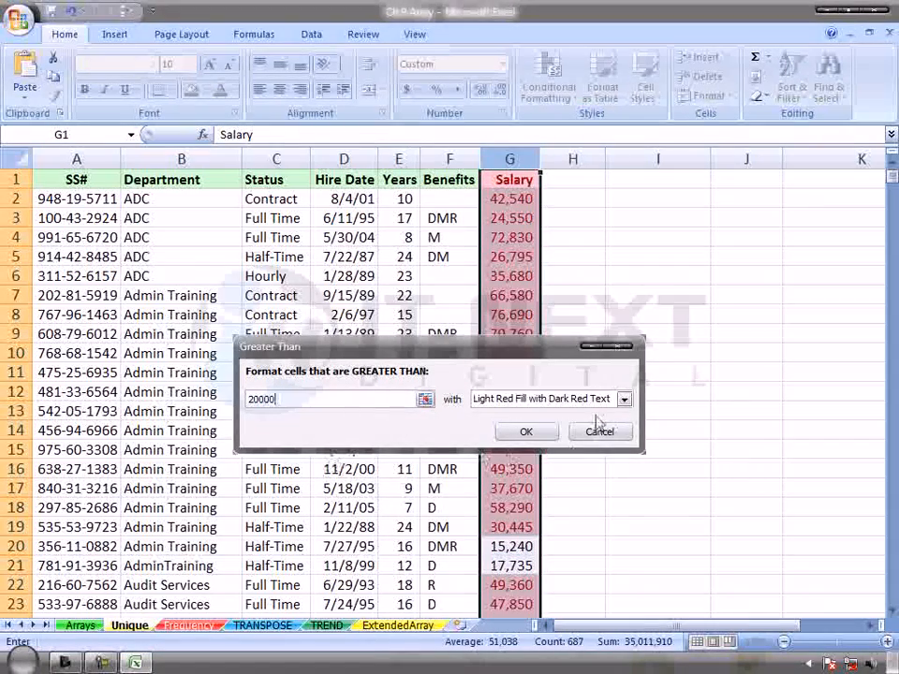
click(624, 399)
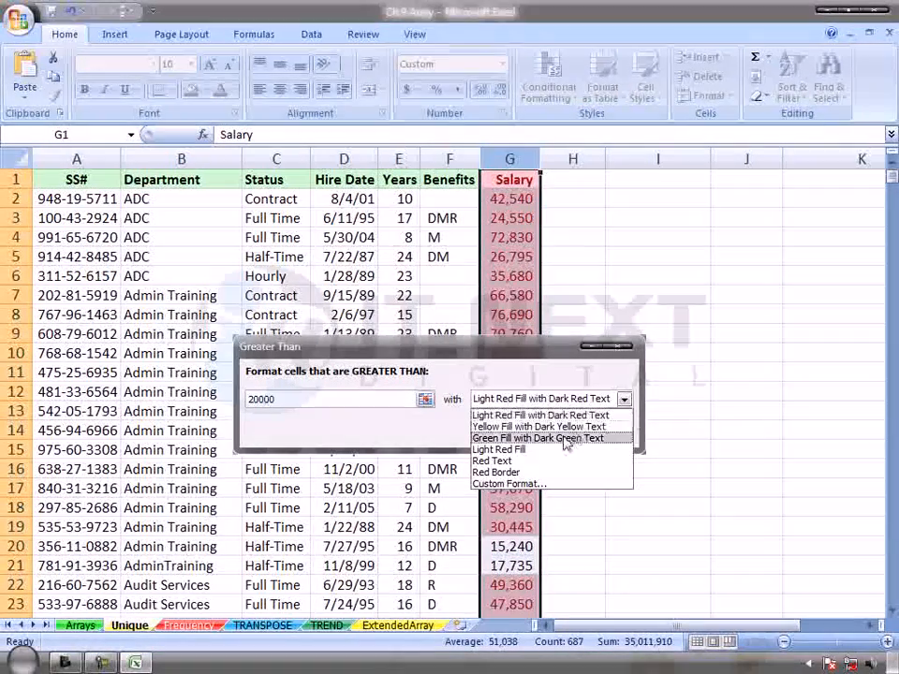
click(527, 451)
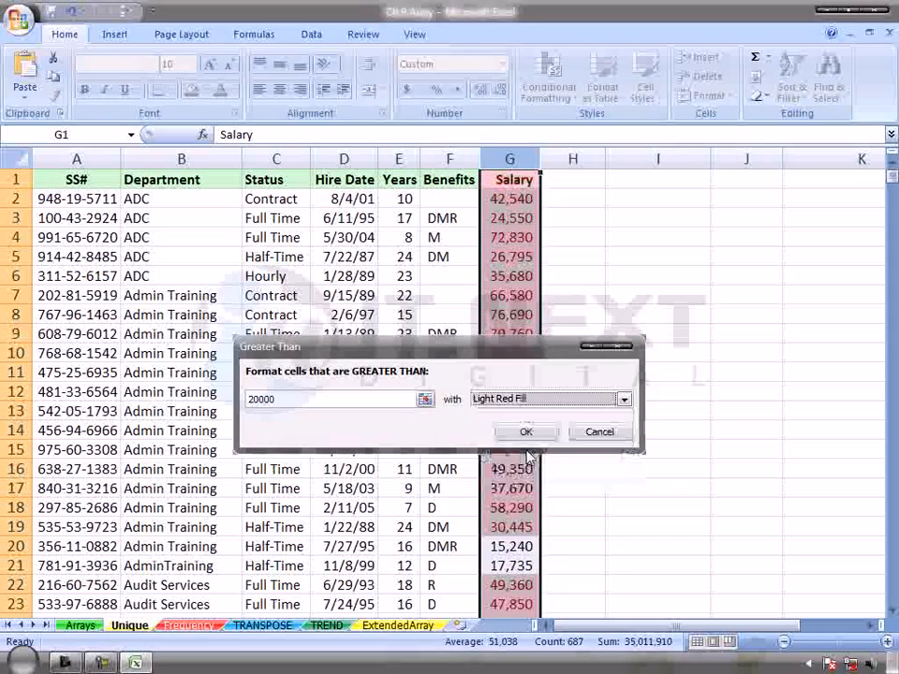
click(624, 399)
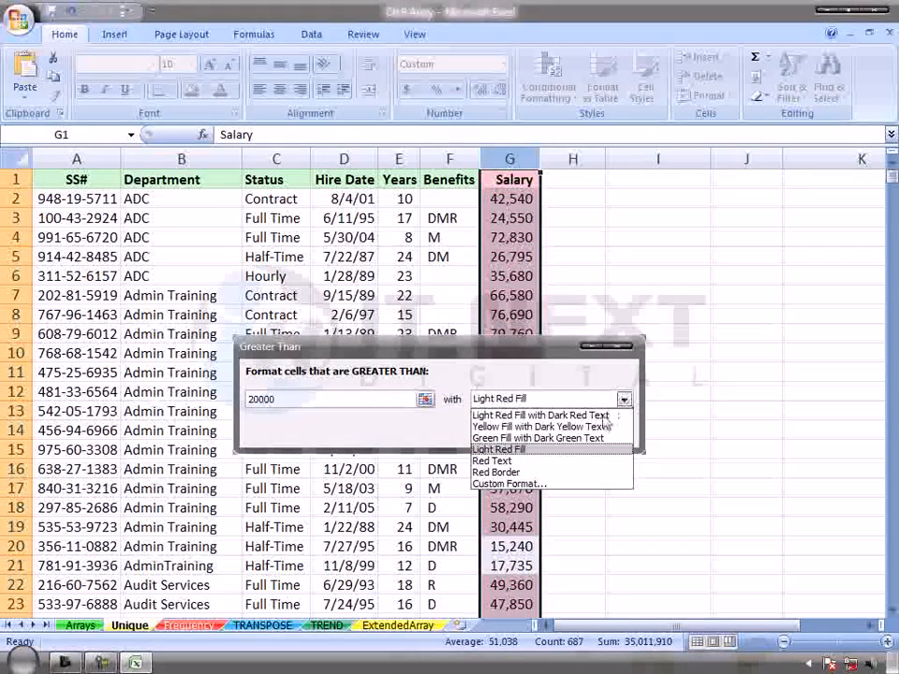
click(577, 428)
click(624, 400)
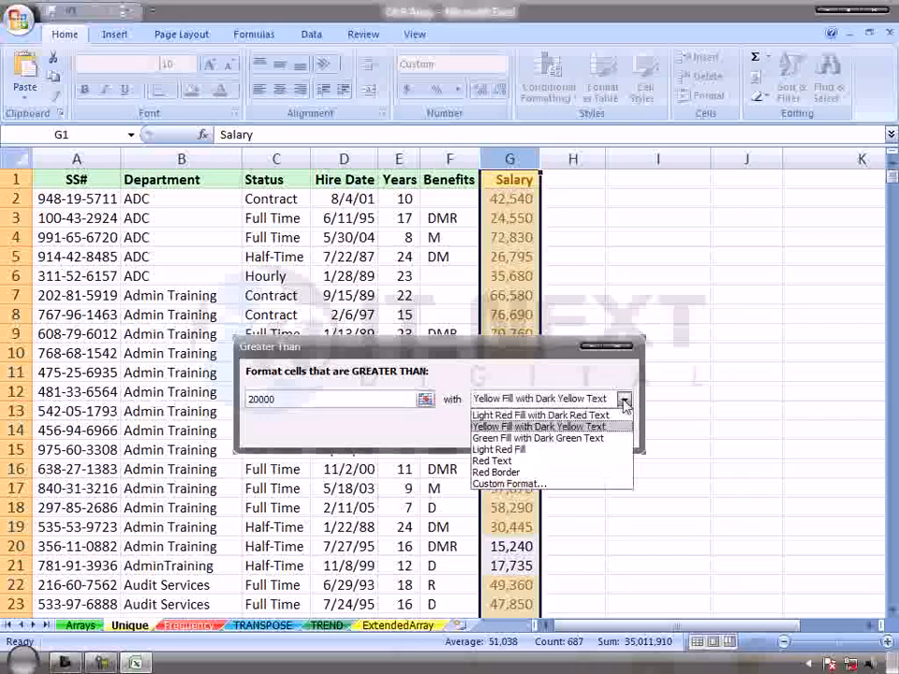
click(567, 453)
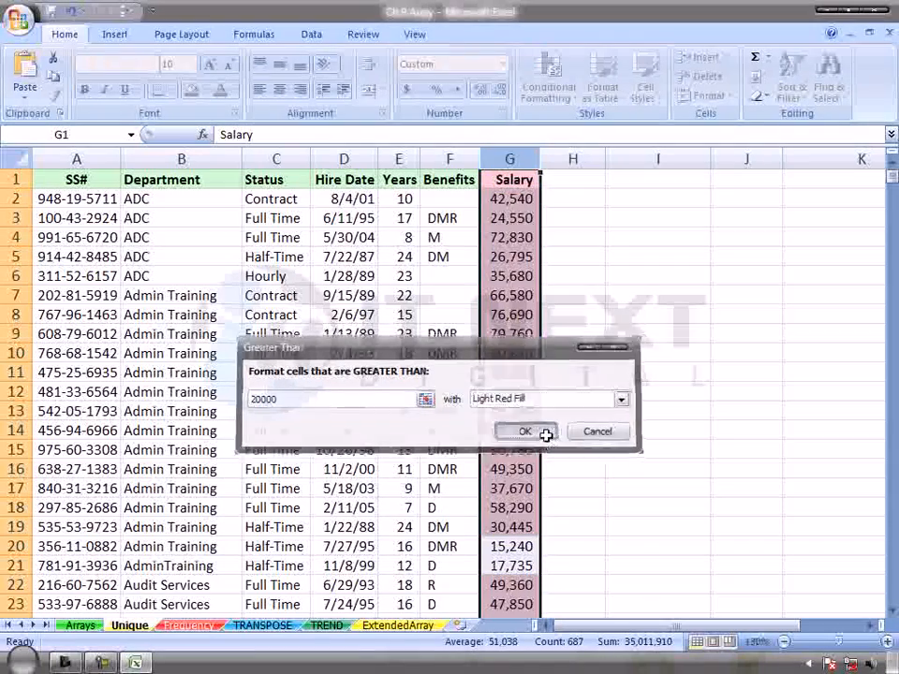
click(542, 433)
Step: Add a Less Than conditional formatting rule to the Salary column for values below 20000 with Light Red Fill with Dark Red Text
drag(895, 181, 895, 182)
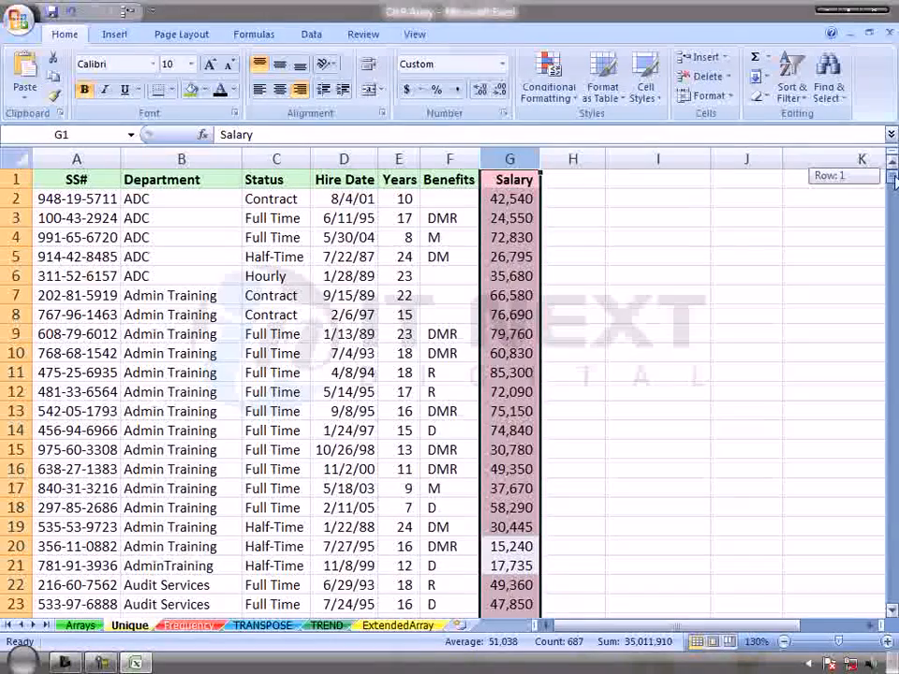
mouse_move(894, 181)
mouse_down()
mouse_move(894, 197)
mouse_move(894, 181)
mouse_up()
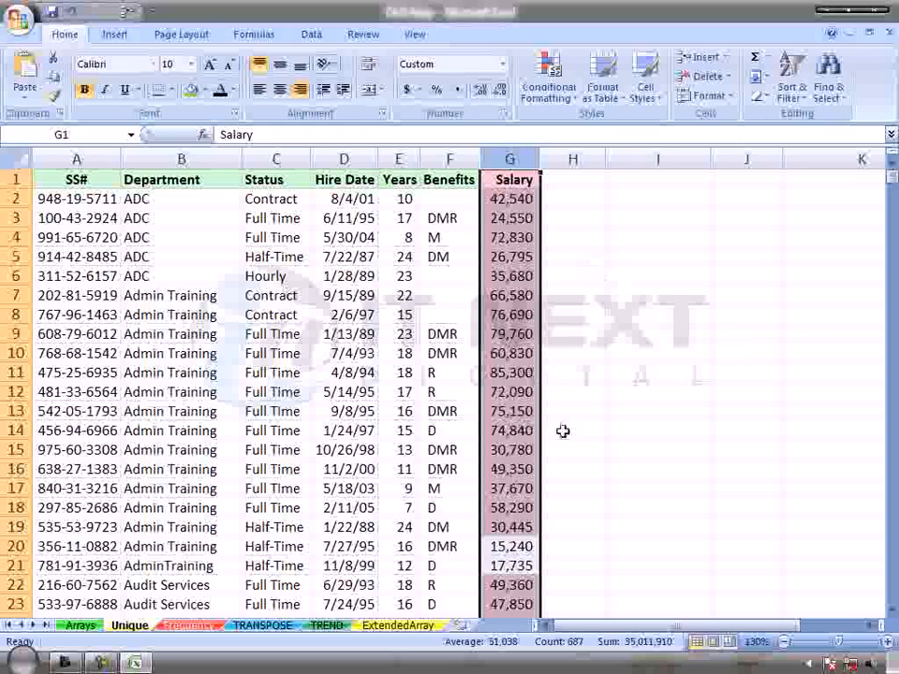
mouse_move(892, 191)
mouse_down()
mouse_move(892, 266)
mouse_move(892, 185)
mouse_up()
click(569, 91)
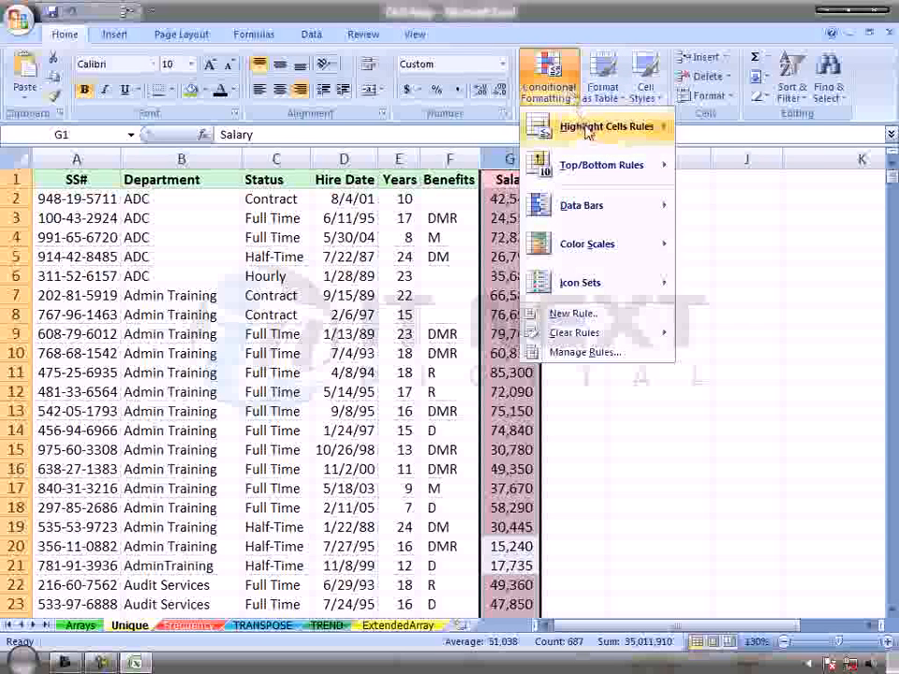
mouse_move(646, 126)
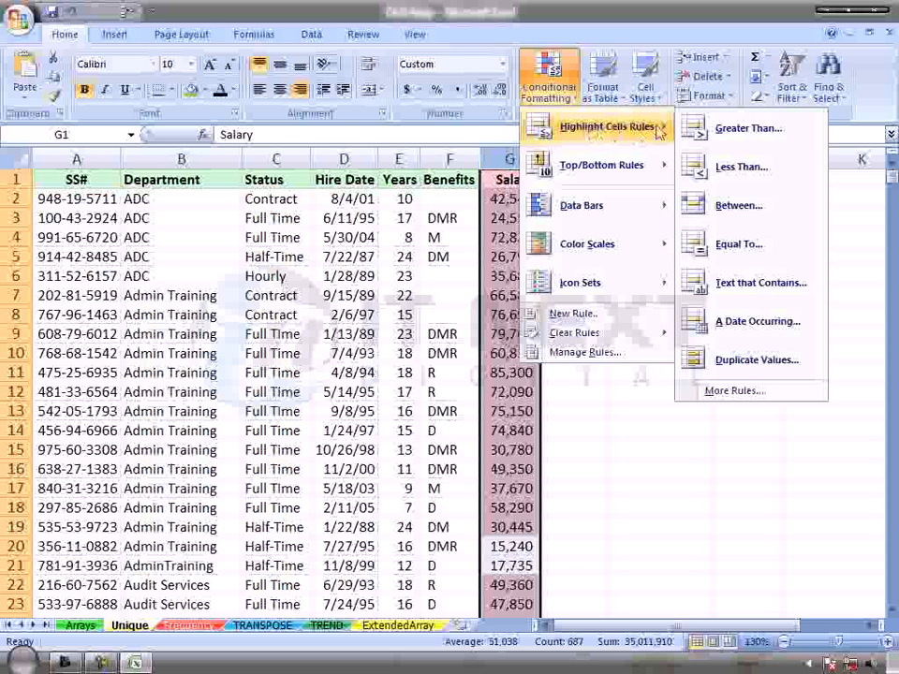
click(729, 169)
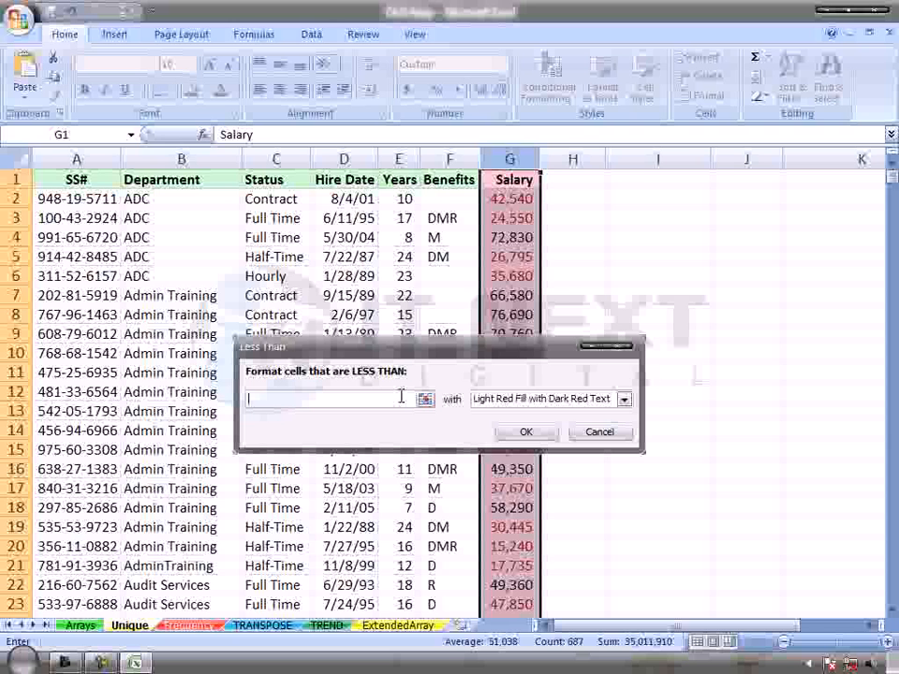
text(20)
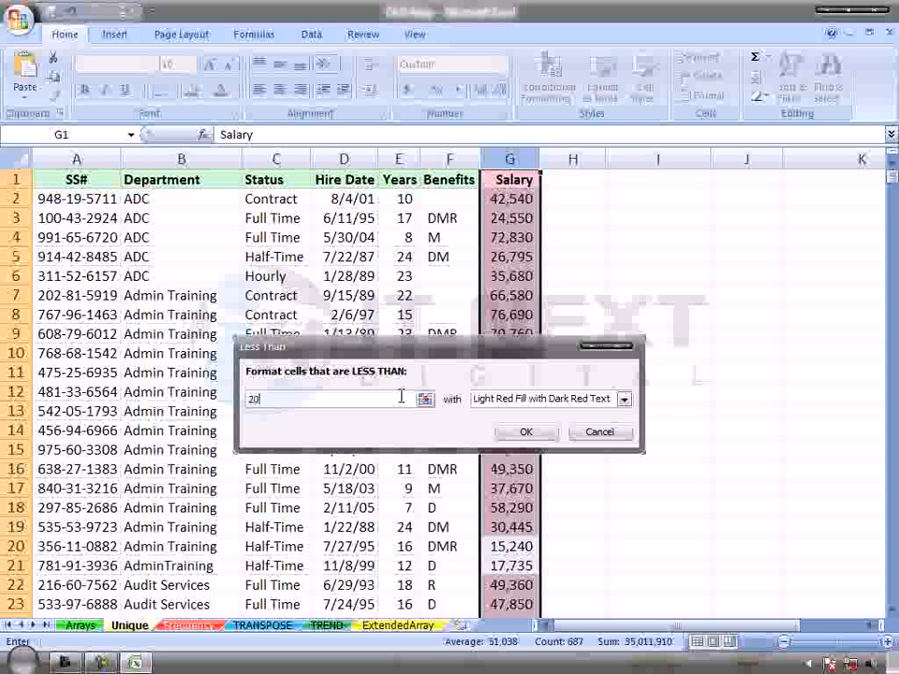
text(000)
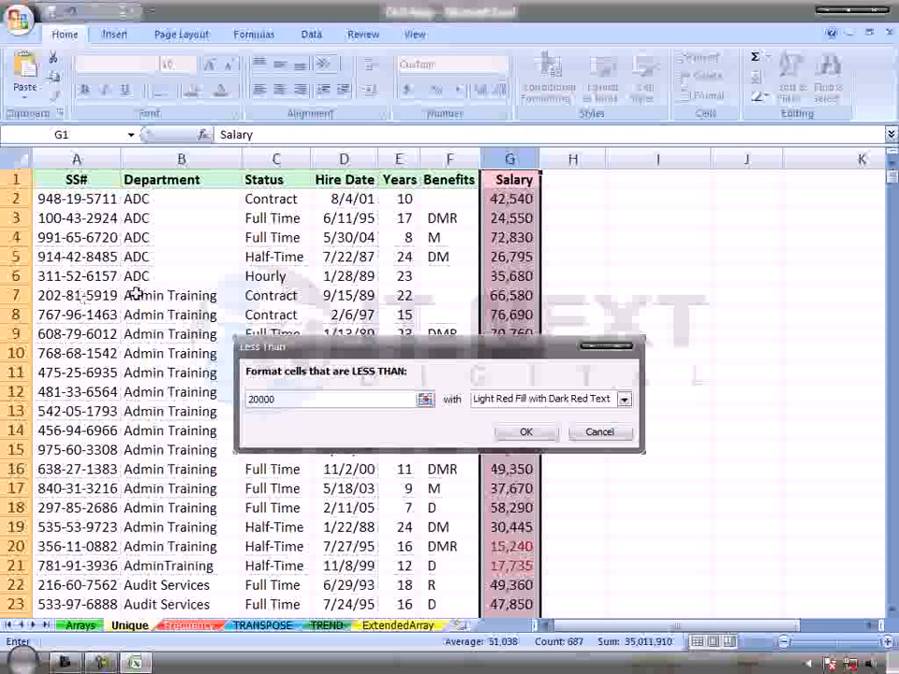
click(526, 432)
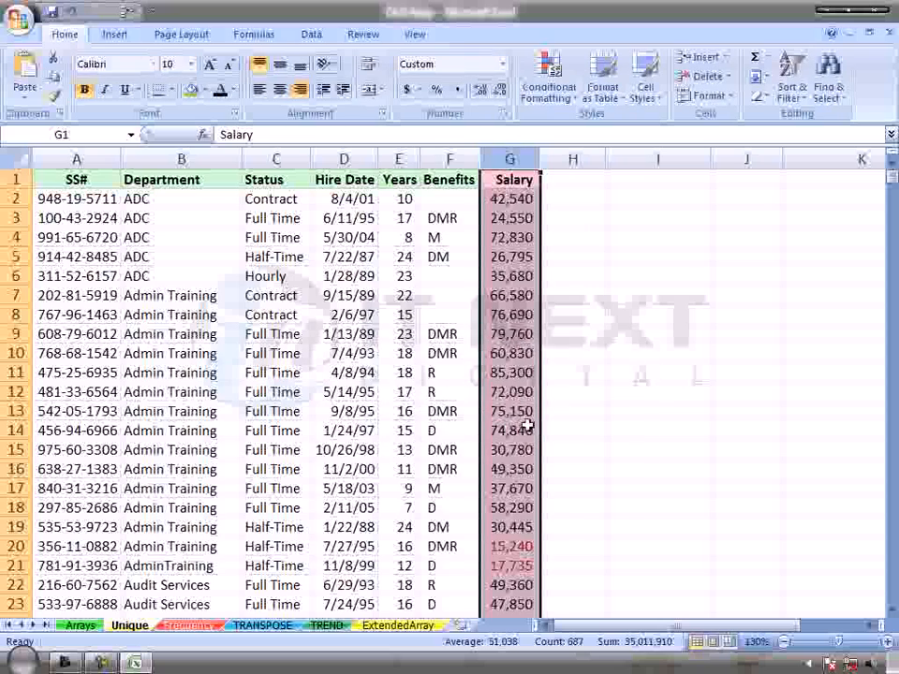
Step: Start a Between highlighting rule for the Salary column with a lower limit of 5000
drag(892, 173, 895, 217)
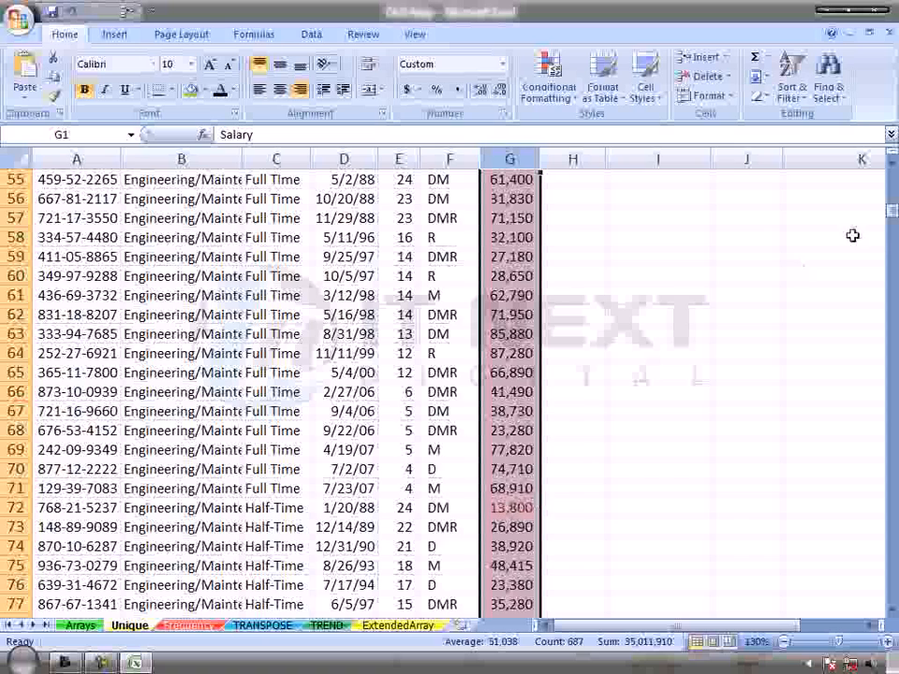
drag(895, 227, 893, 190)
click(548, 83)
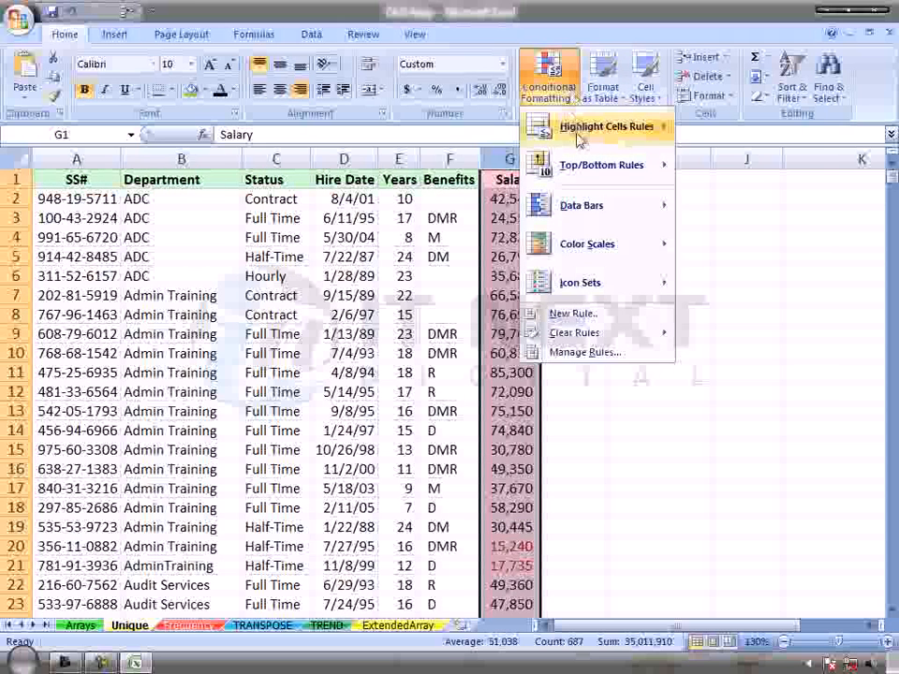
mouse_move(668, 131)
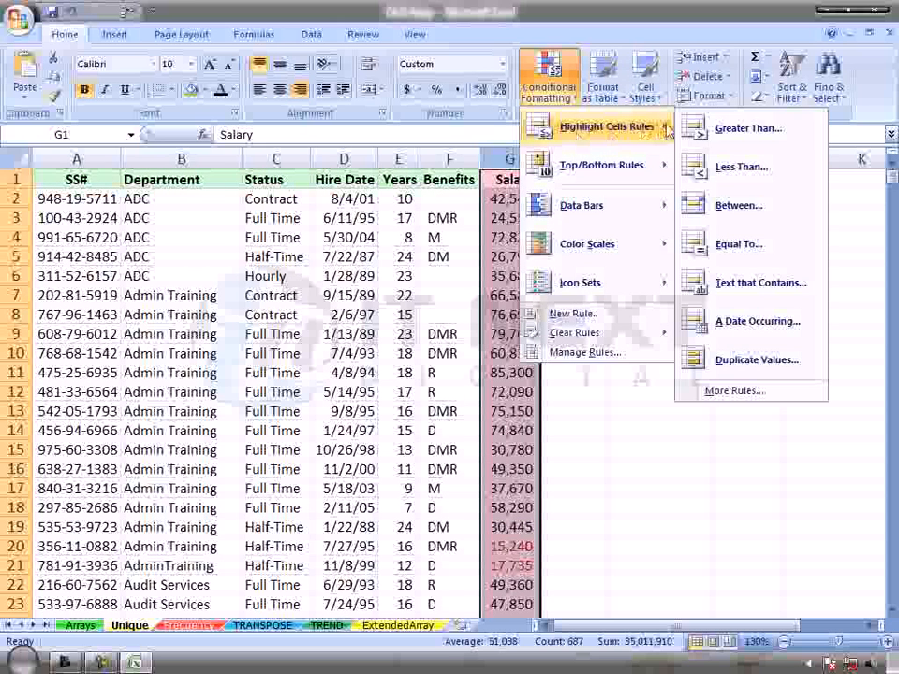
click(735, 208)
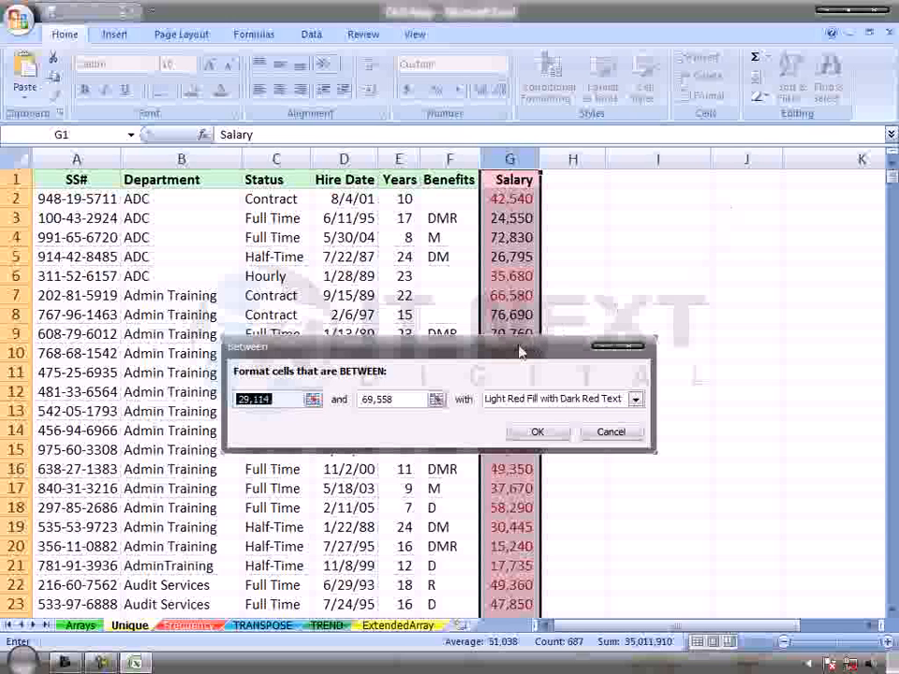
drag(519, 348, 726, 309)
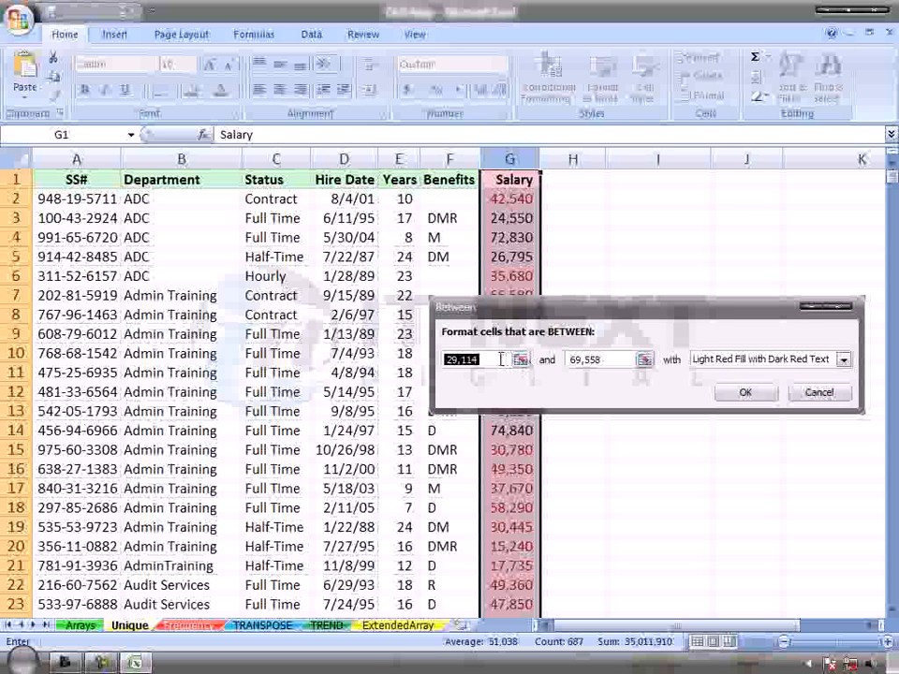
key(BackSpace)
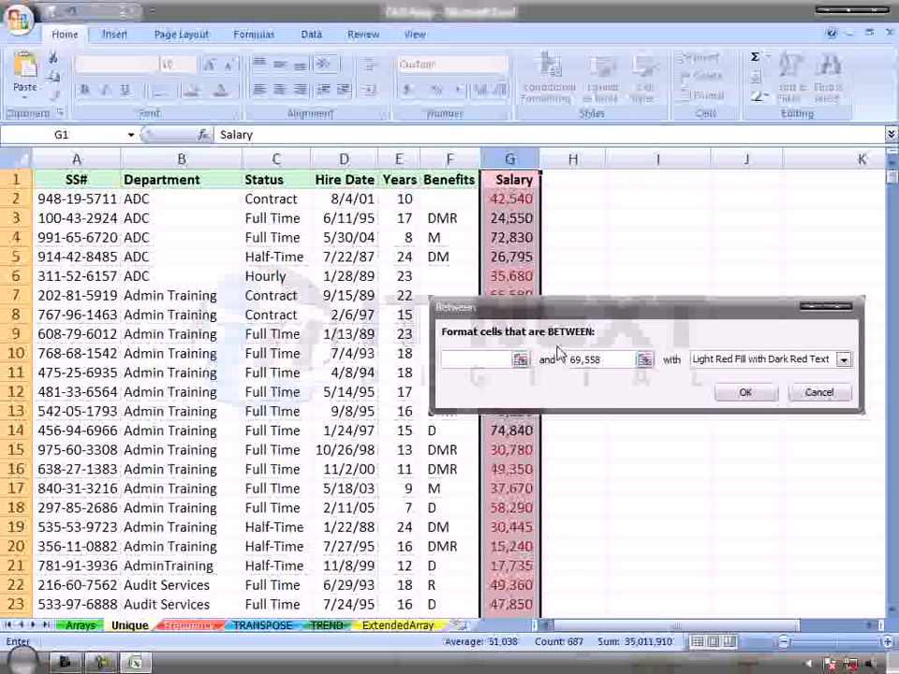
text(5000)
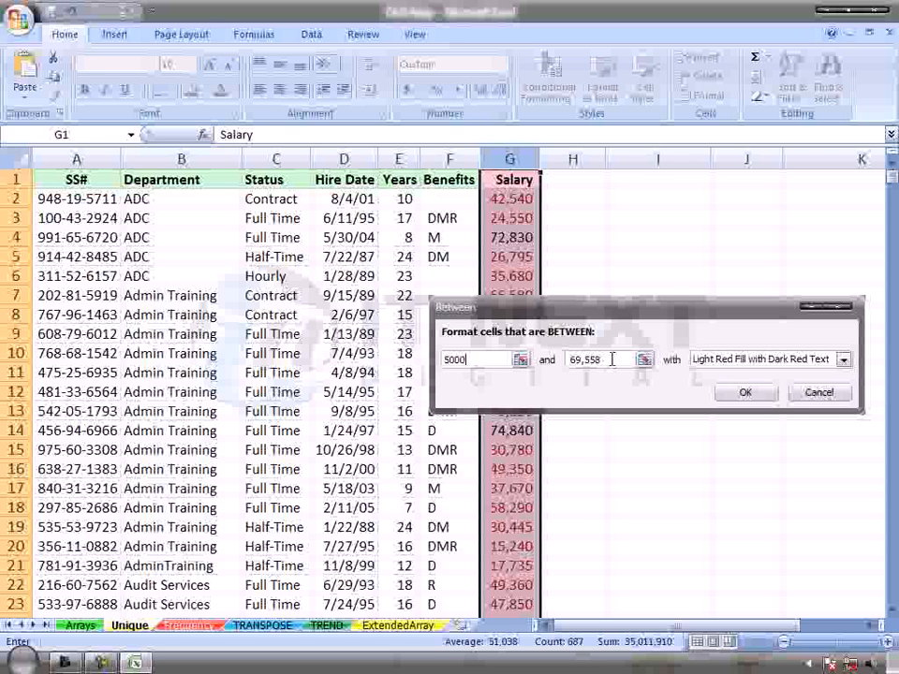
Step: Set the Between rule's upper limit to 30000 and apply it with Light Red Fill with Dark Red Text
key(BackSpace)
key(BackSpace)
key(BackSpace)
key(BackSpace)
key(BackSpace)
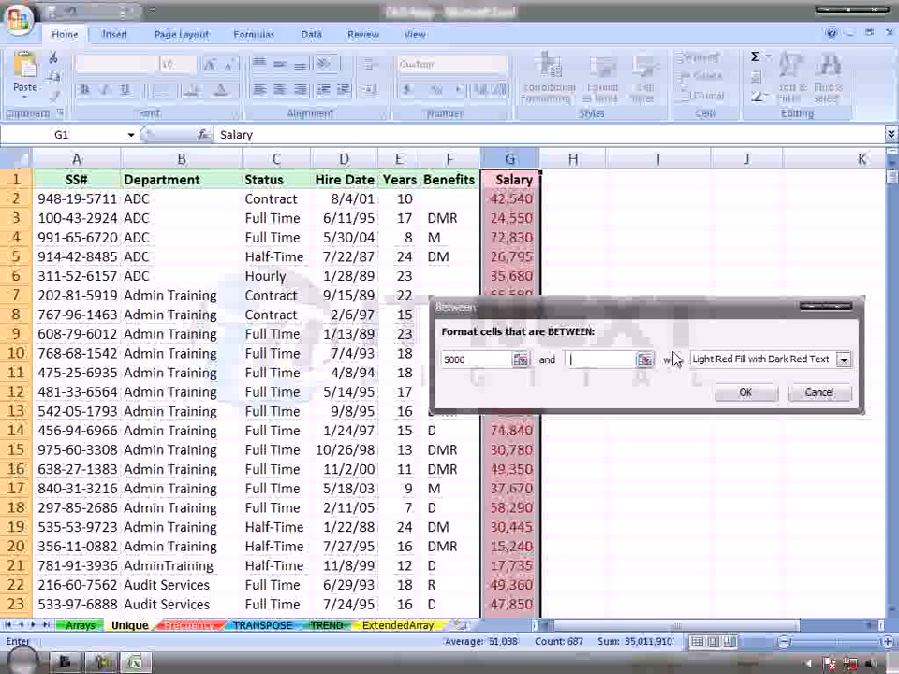
text(30000)
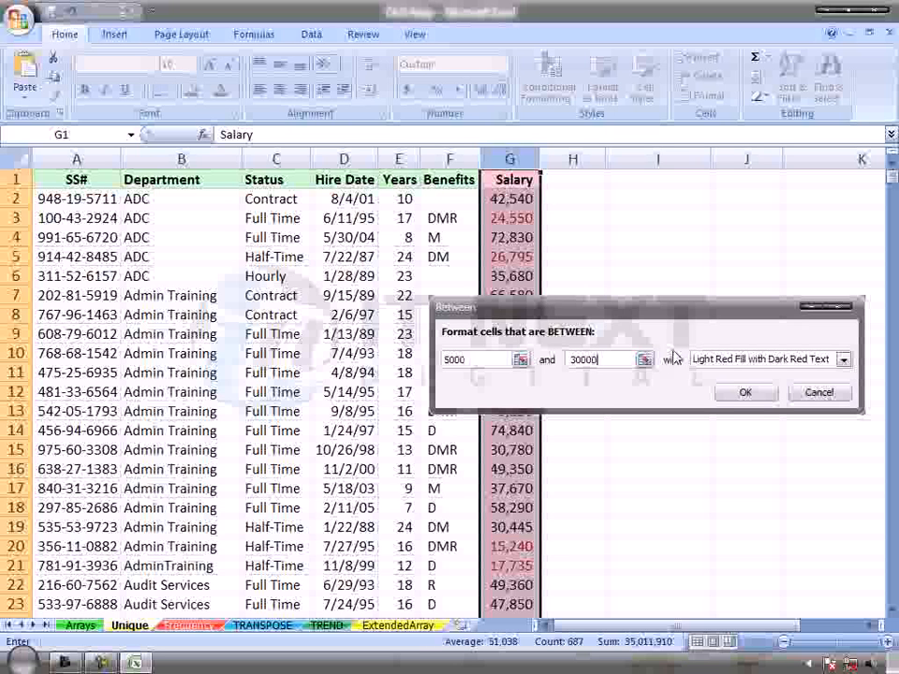
click(747, 393)
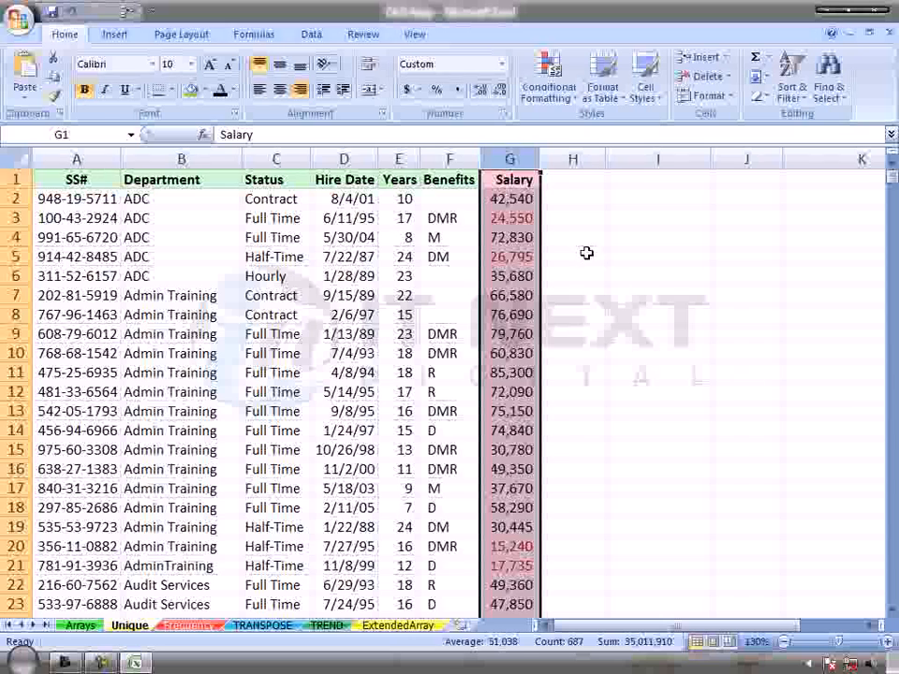
Step: Add a Between rule to the Salary column for values from 29,114 to 69,558 with Light Red Fill
click(551, 89)
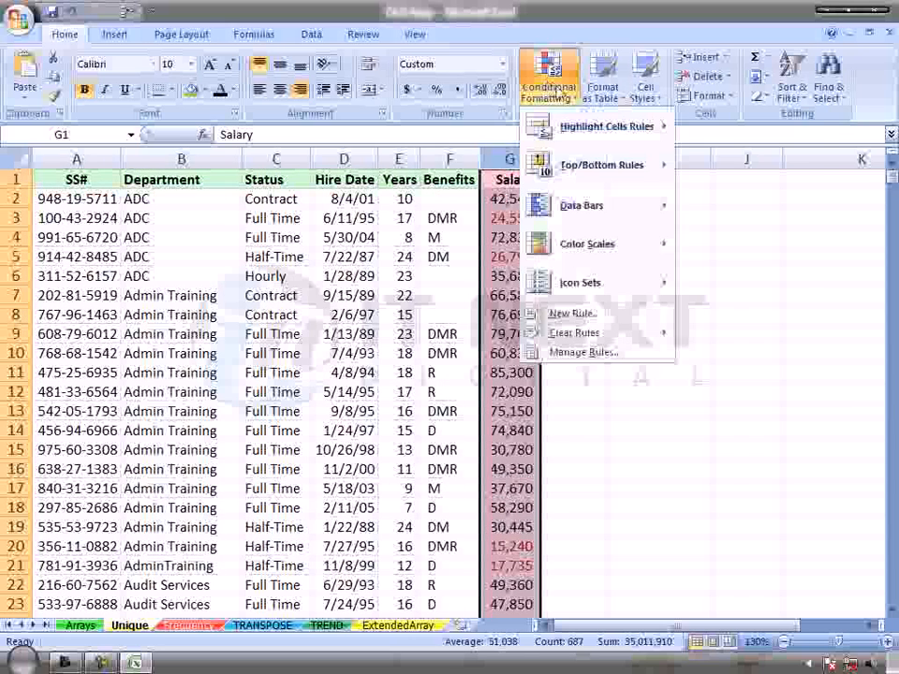
mouse_move(600, 126)
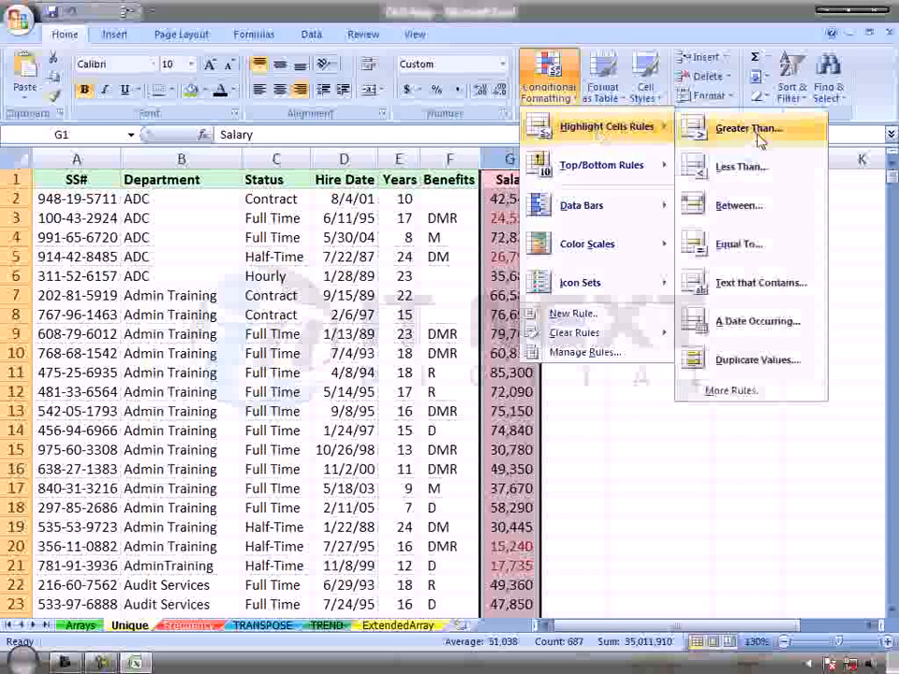
click(763, 207)
click(843, 360)
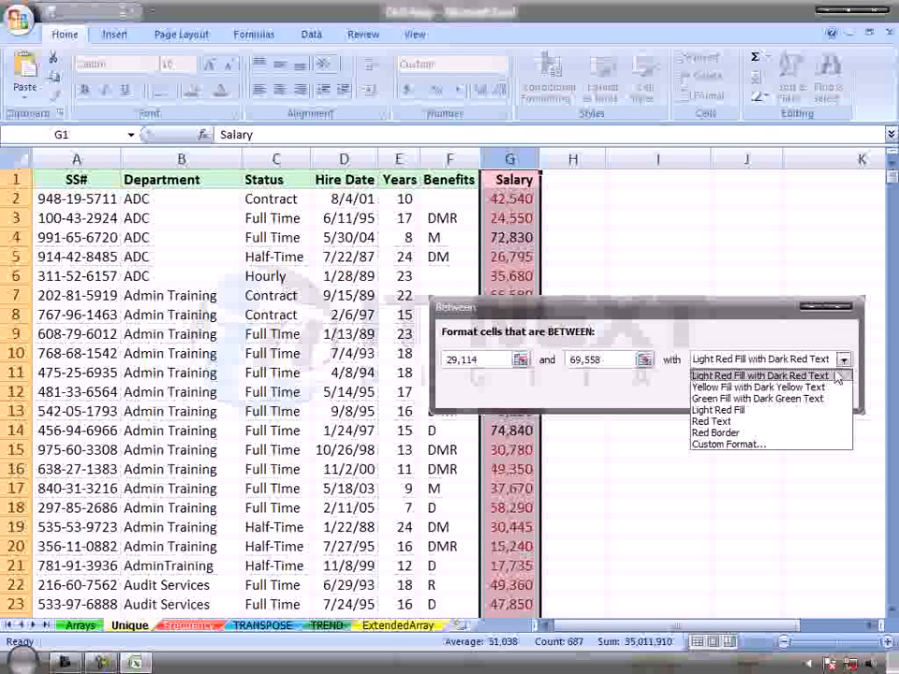
click(745, 409)
click(749, 392)
scroll(570, 213, down, 4)
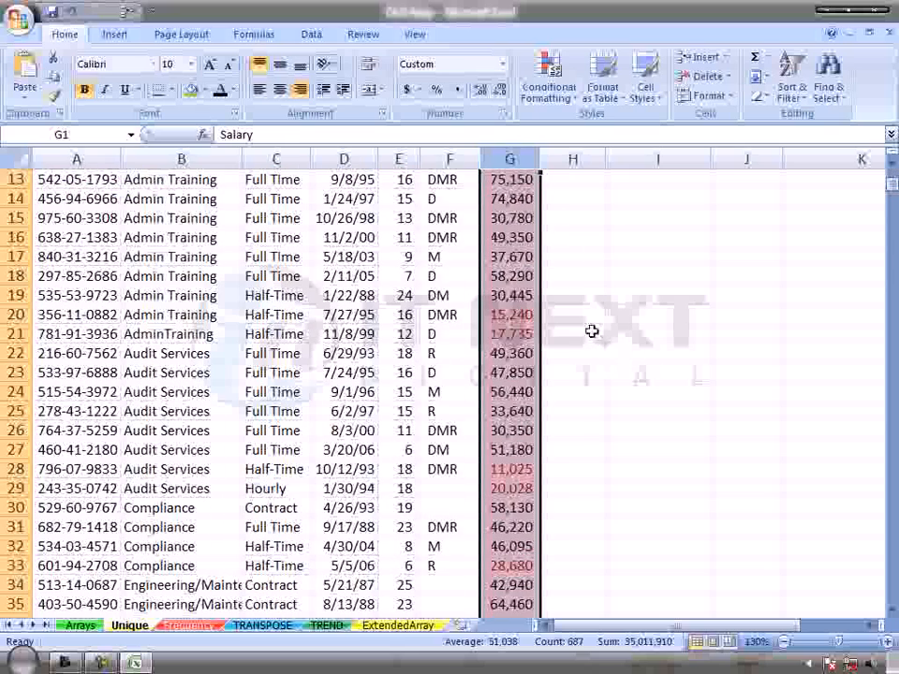
scroll(597, 330, up, 4)
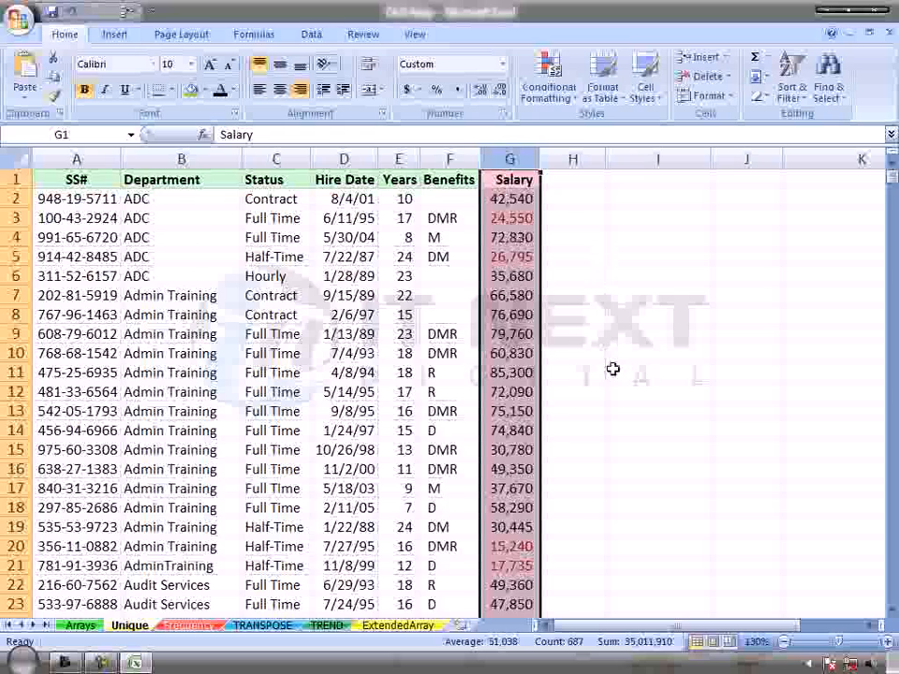
scroll(612, 369, down, 6)
scroll(612, 376, down, 5)
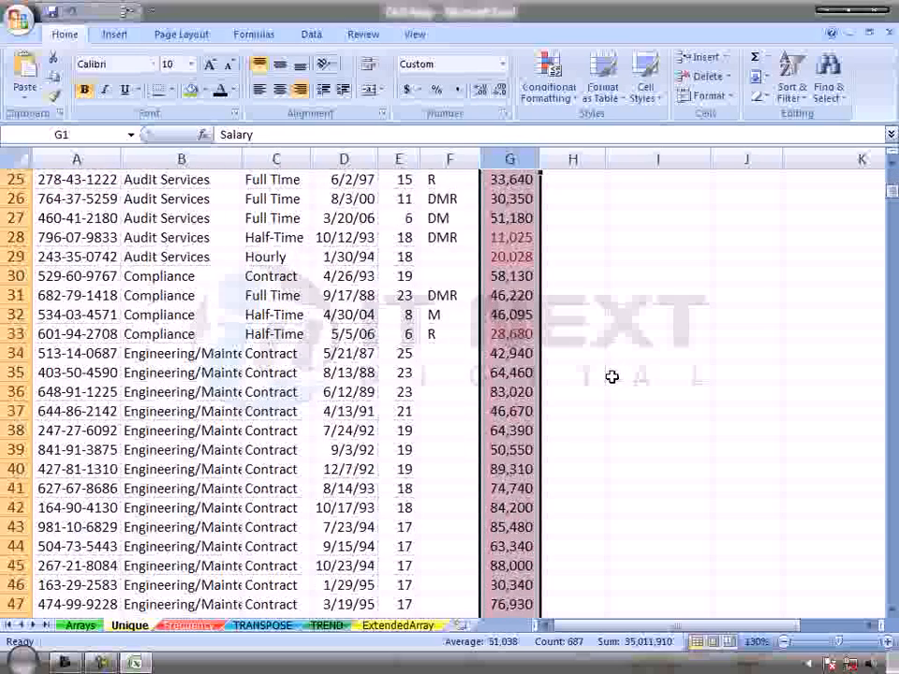
scroll(617, 373, up, 1)
scroll(616, 374, up, 10)
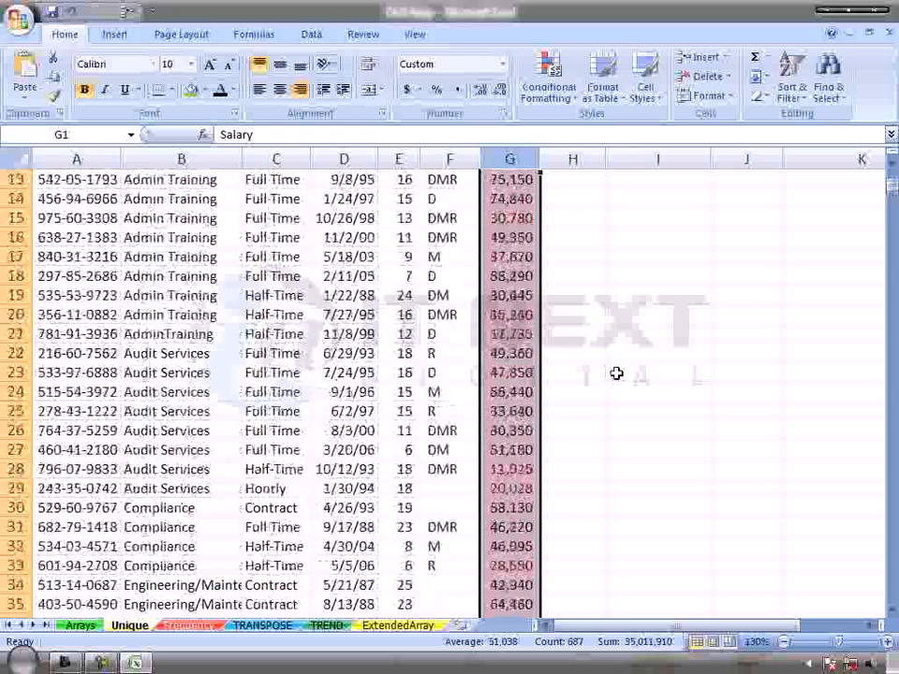
Step: Add a Top 10 Items rule to the Salary column, formatting the top 10 values with Light Red Fill with Dark Red Text
click(571, 103)
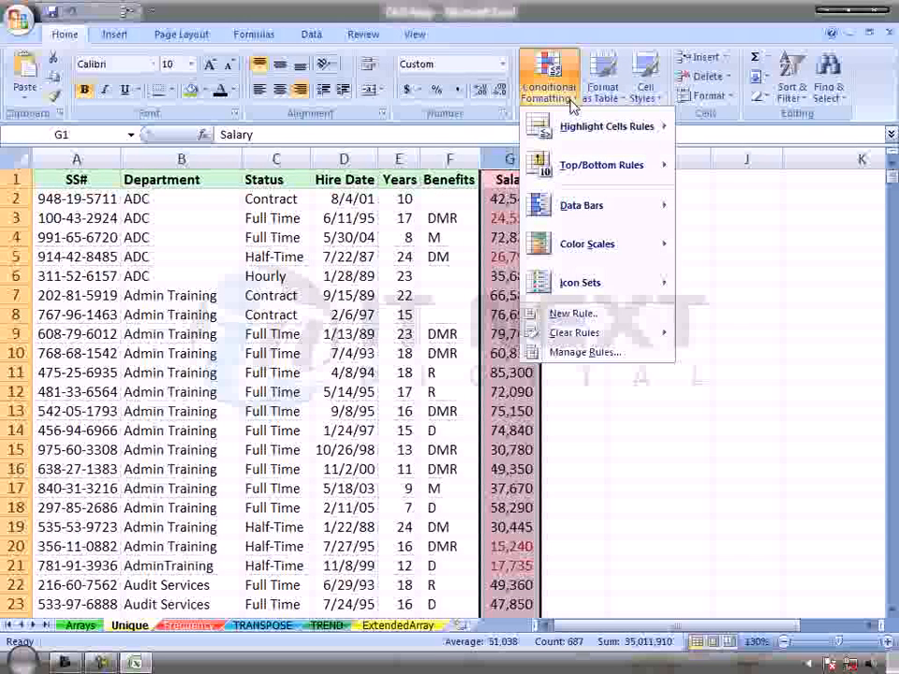
mouse_move(656, 131)
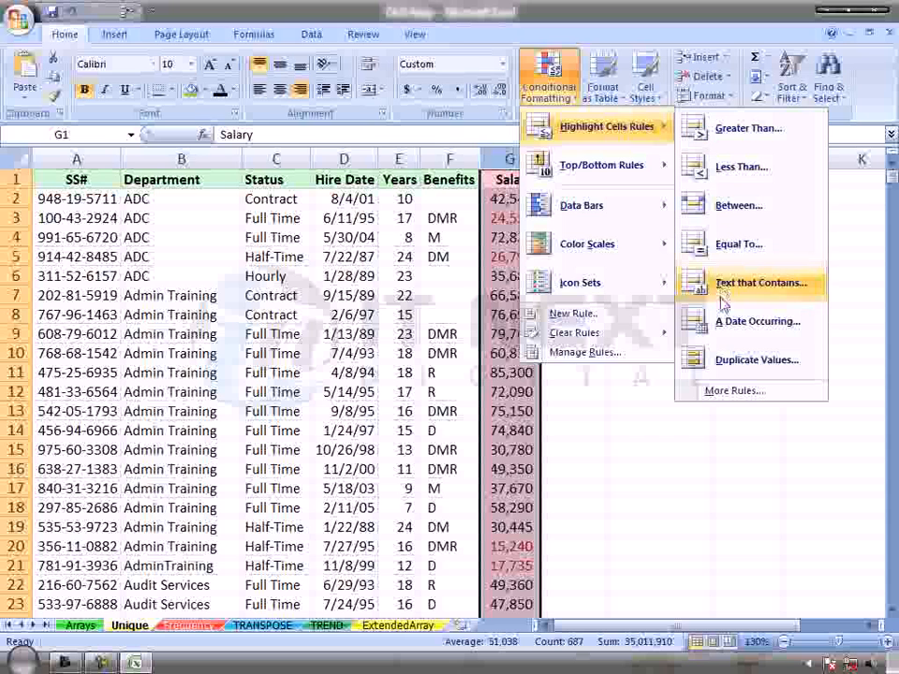
mouse_move(655, 159)
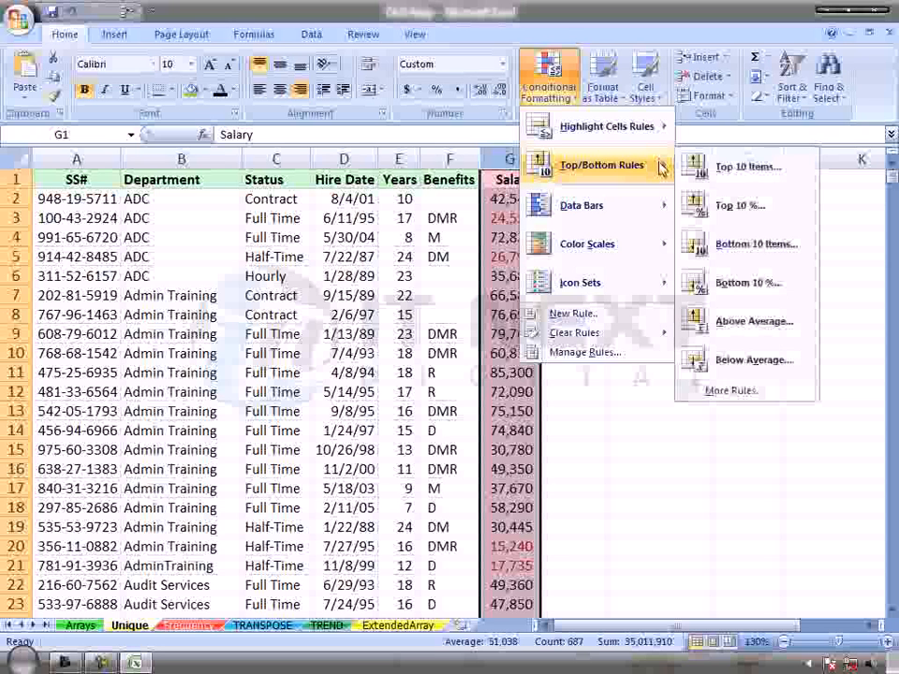
click(720, 178)
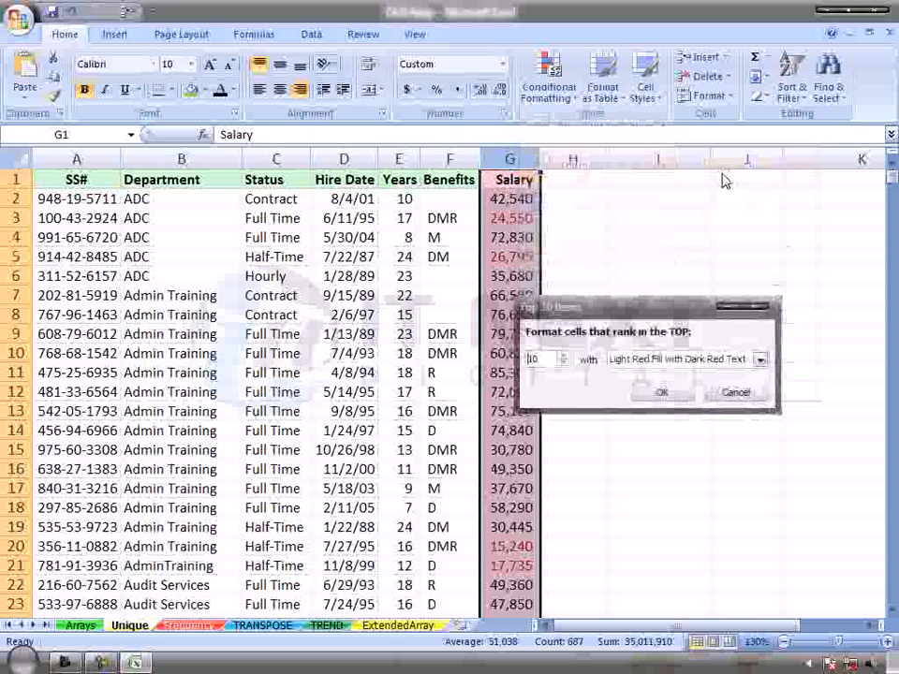
click(758, 361)
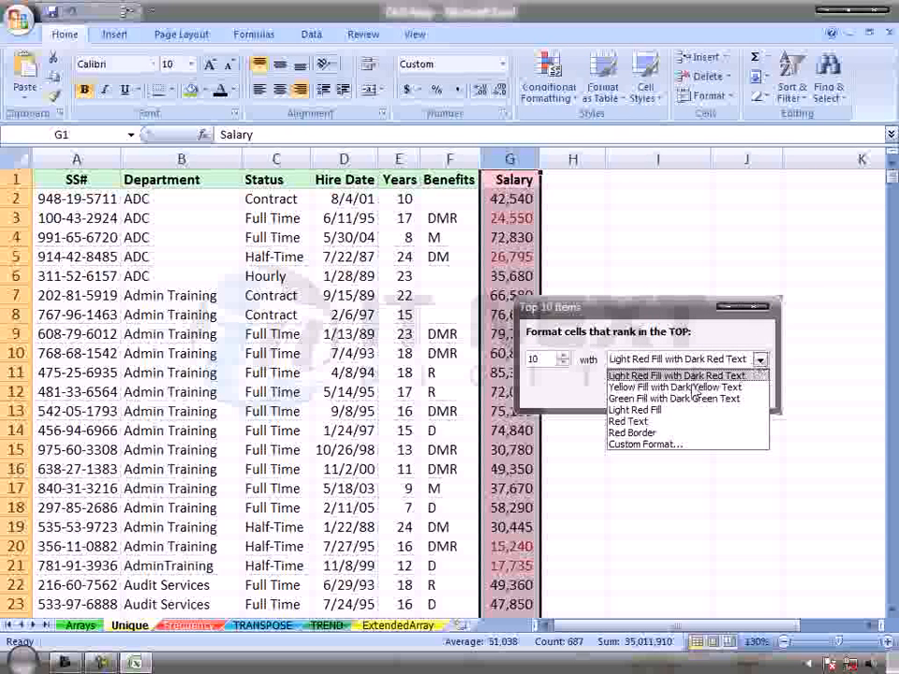
click(644, 433)
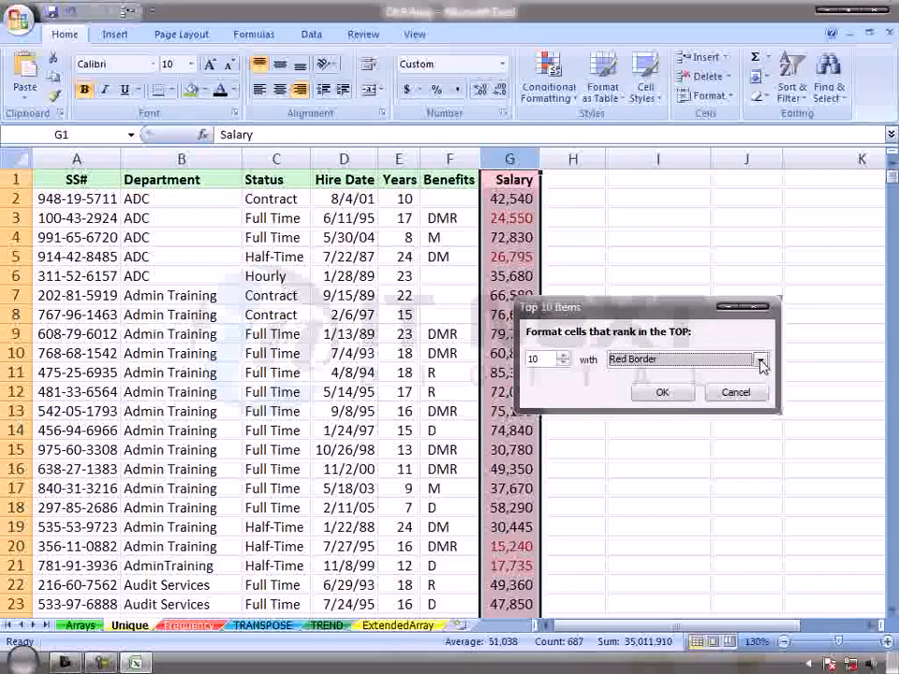
click(759, 360)
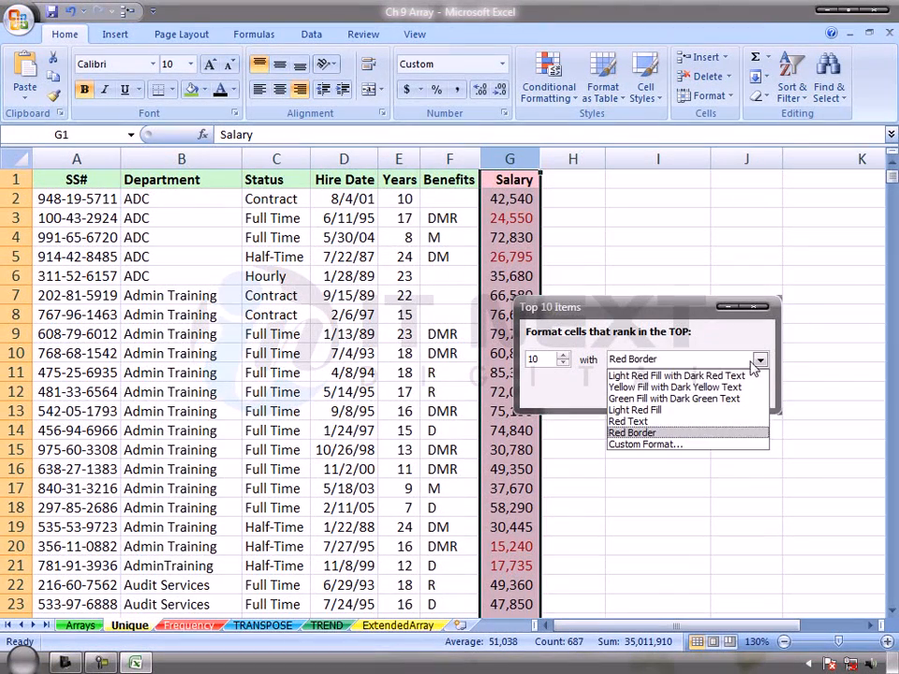
click(695, 377)
drag(599, 306, 716, 255)
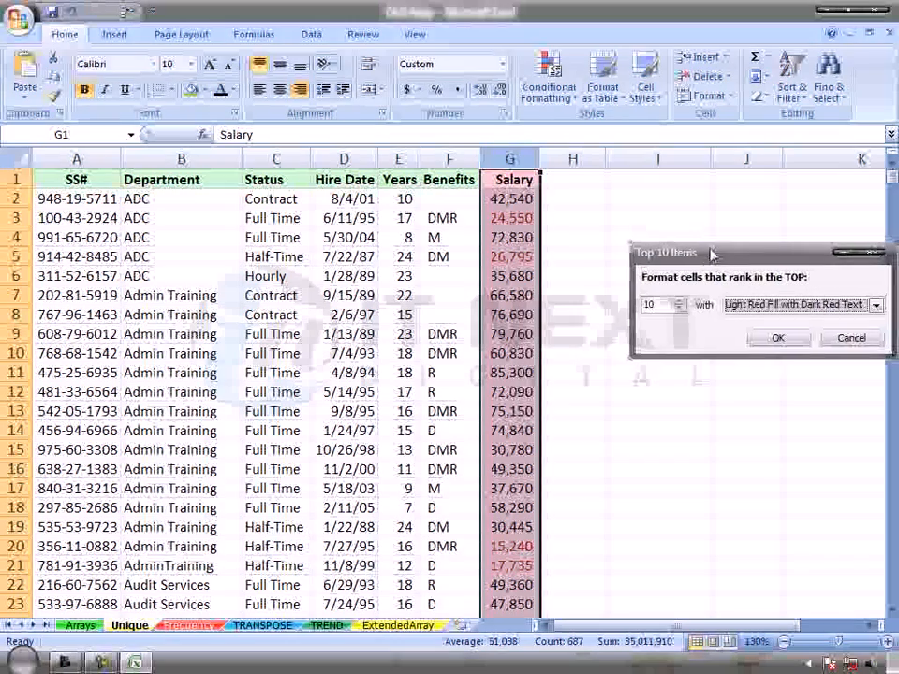
click(774, 338)
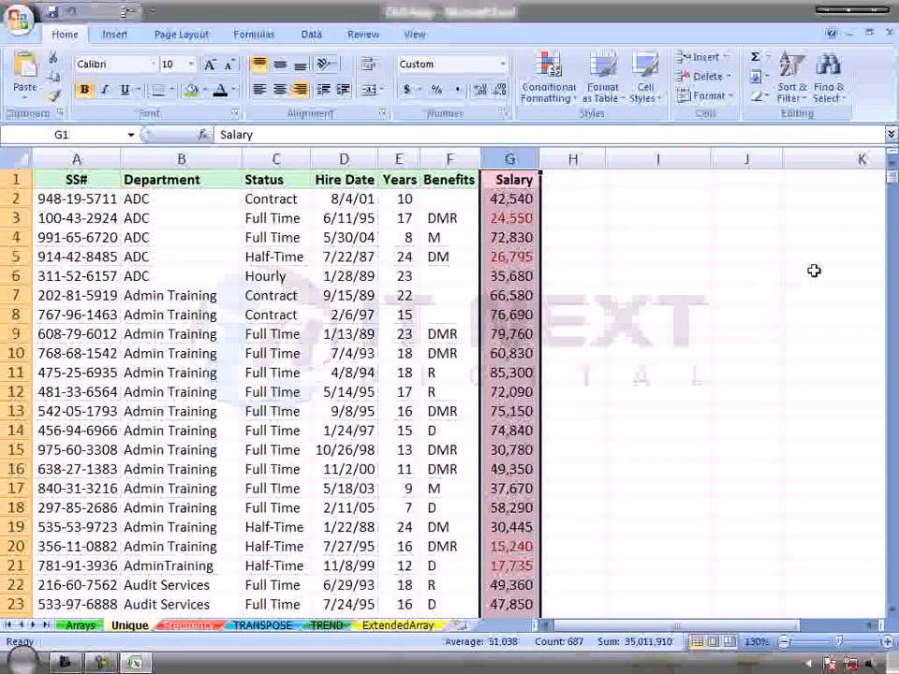
scroll(556, 236, down, 3)
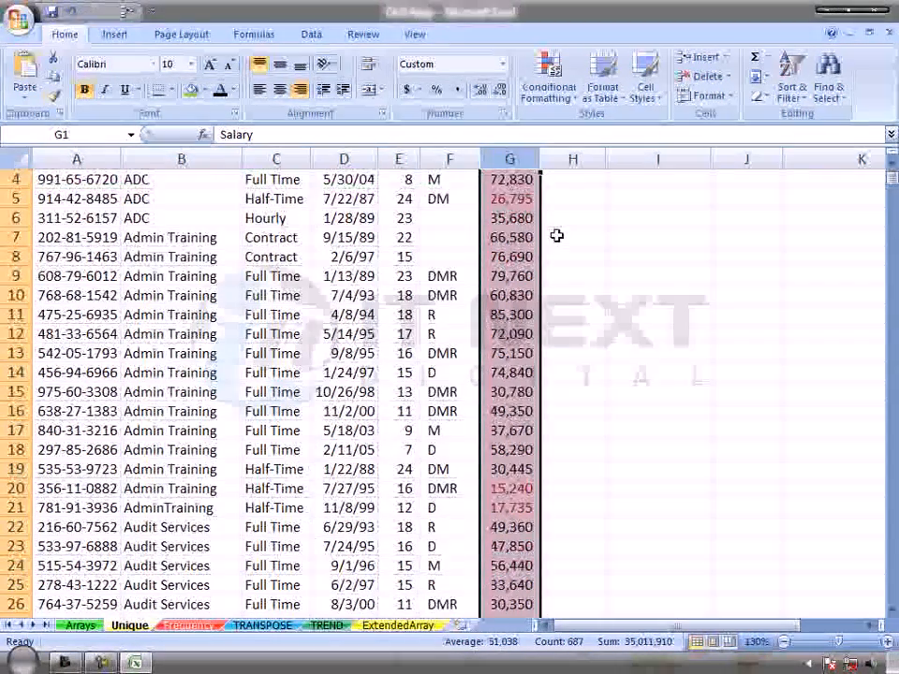
scroll(562, 237, down, 7)
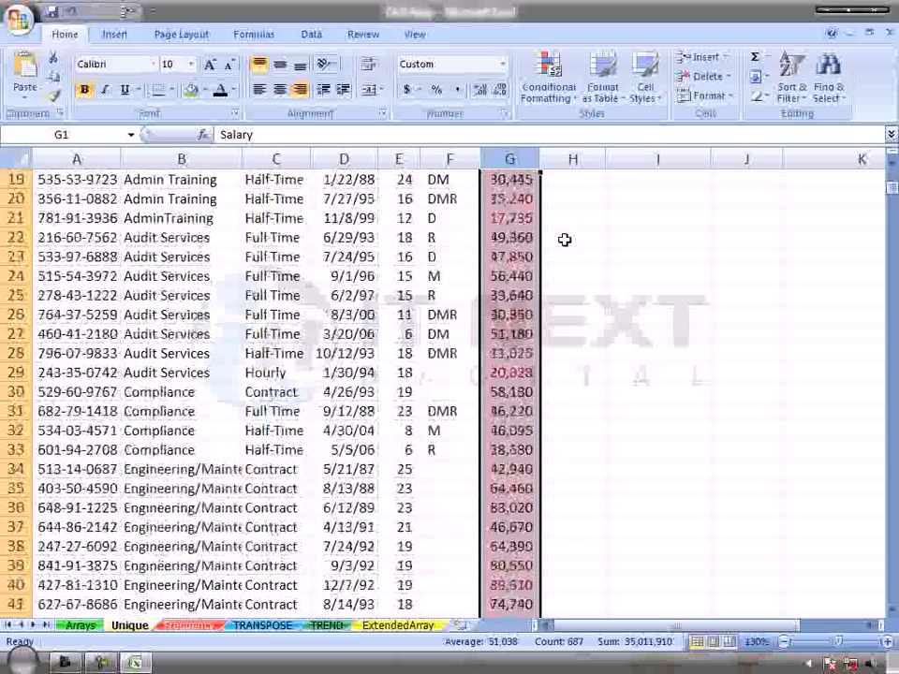
scroll(564, 242, up, 8)
Step: Select the first salary value in G2 and undo its accidental move to H3
click(521, 158)
scroll(520, 158, up, 2)
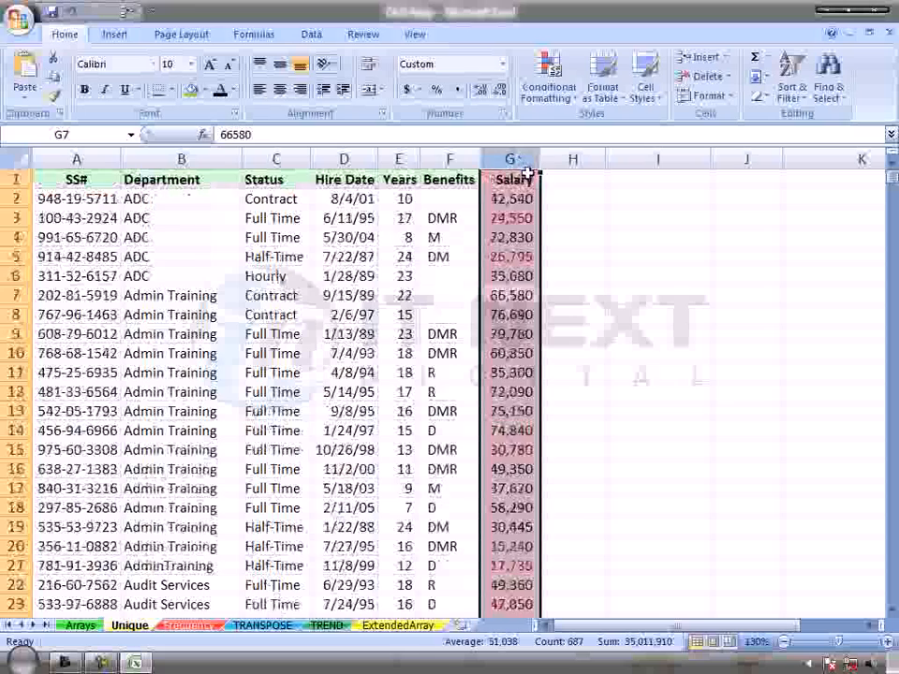
click(514, 157)
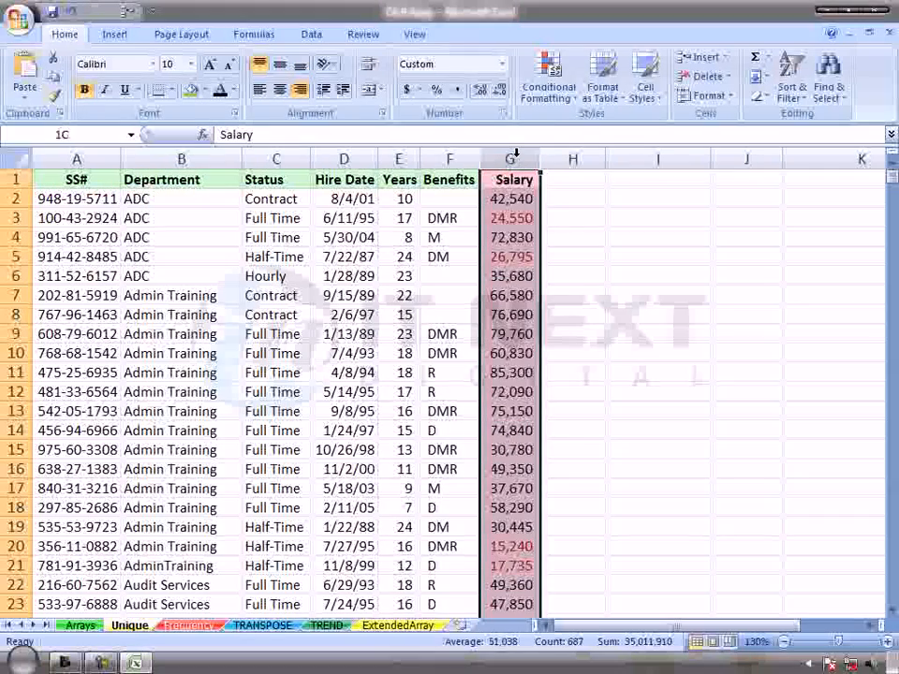
click(525, 198)
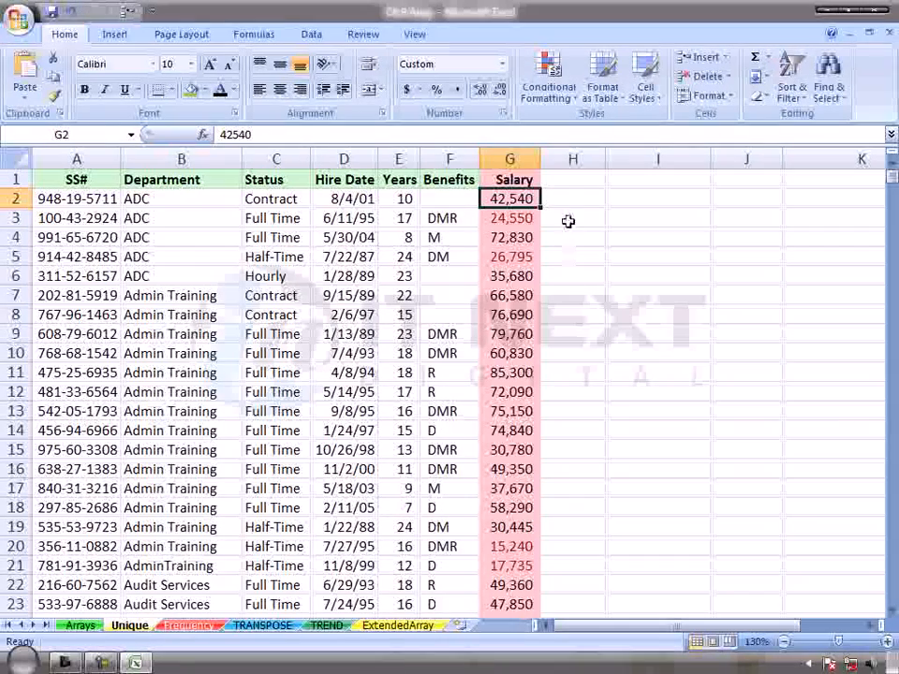
drag(542, 212, 525, 203)
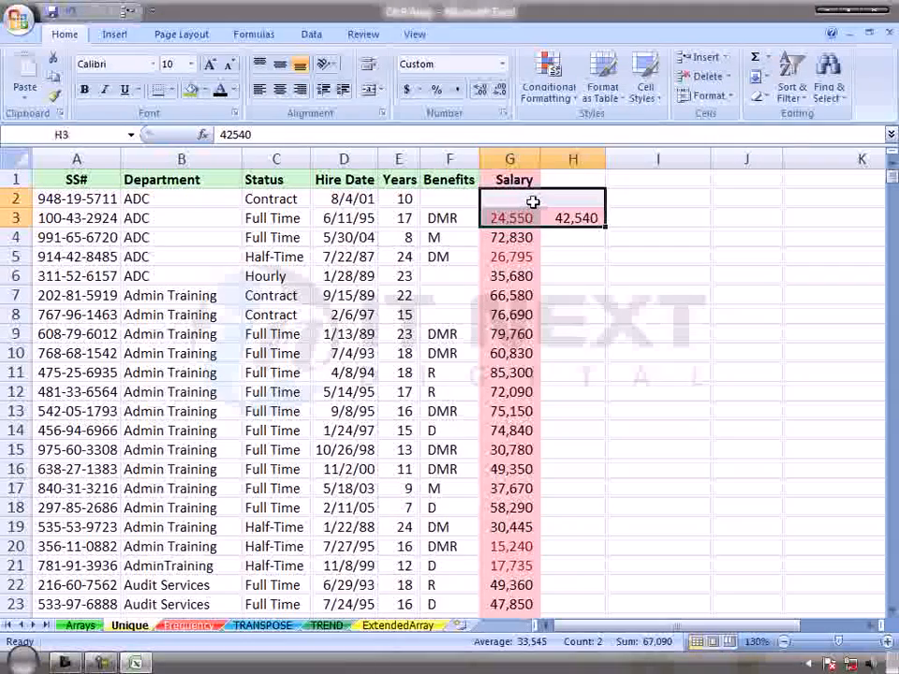
key(ctrl+z)
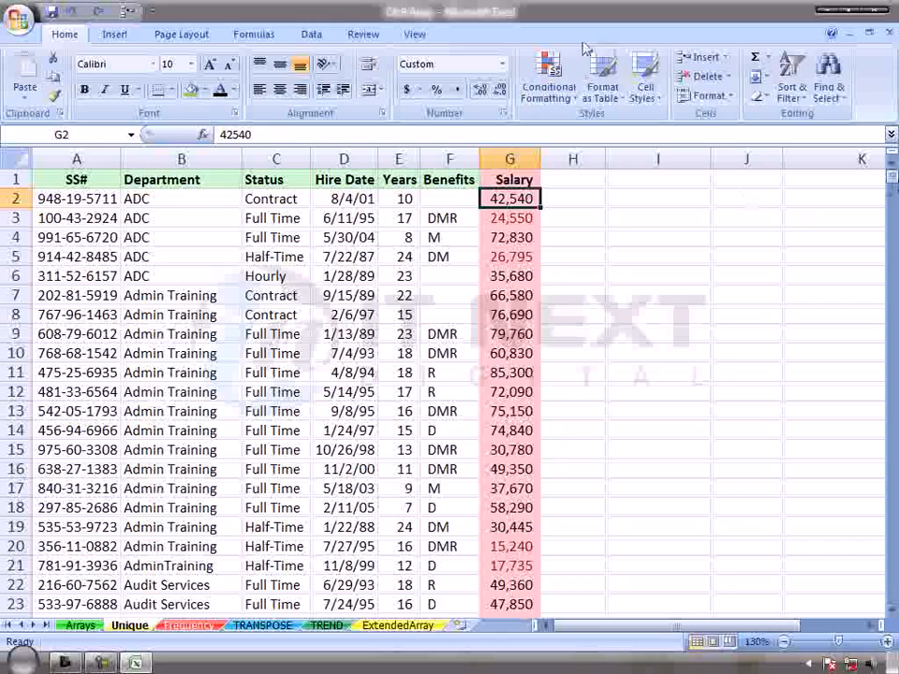
click(562, 89)
mouse_move(660, 167)
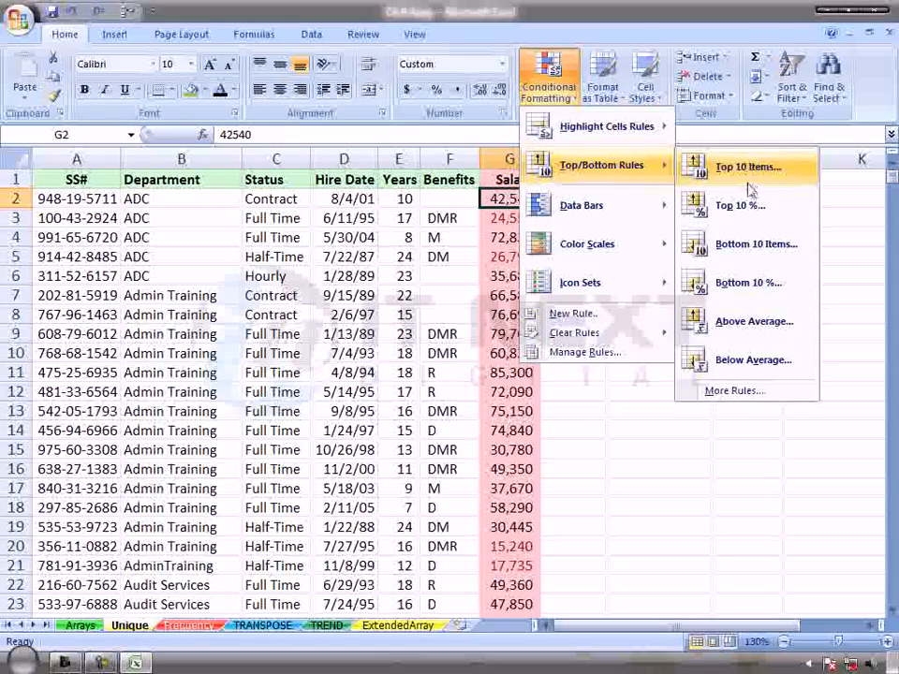
click(773, 246)
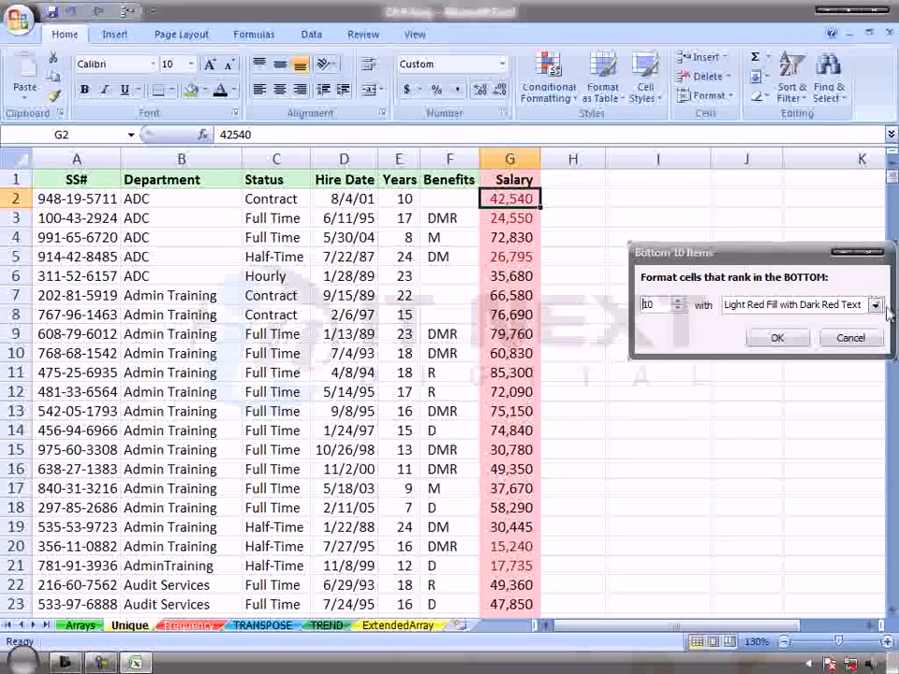
click(868, 341)
Step: Fill the G2 salary down to G22, and apply a Bottom 10 Items rule to that range with Light Red Fill with Dark Red Text
drag(539, 210, 542, 584)
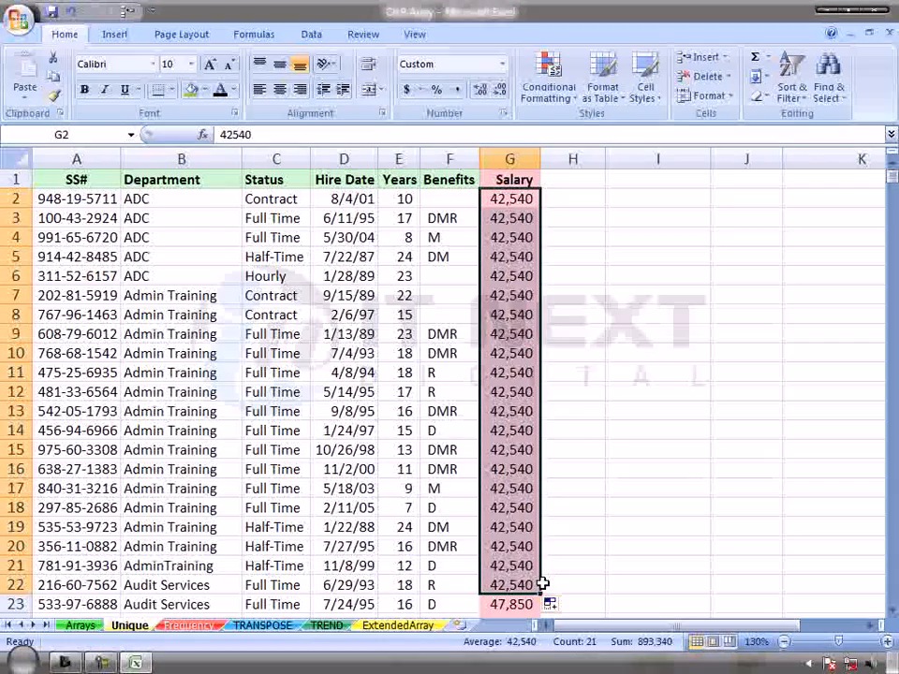
click(551, 84)
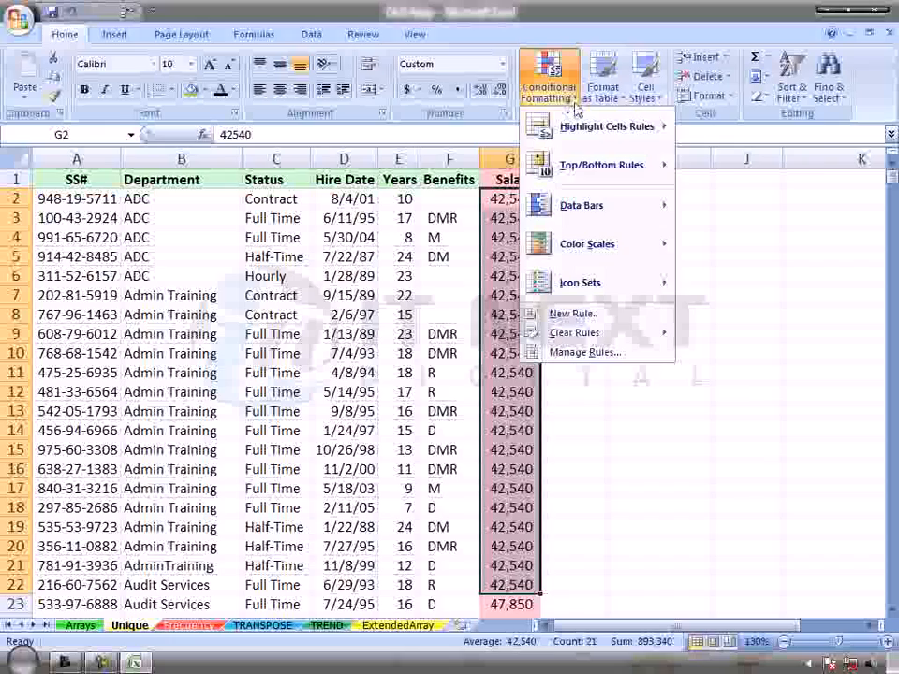
mouse_move(613, 138)
mouse_move(642, 171)
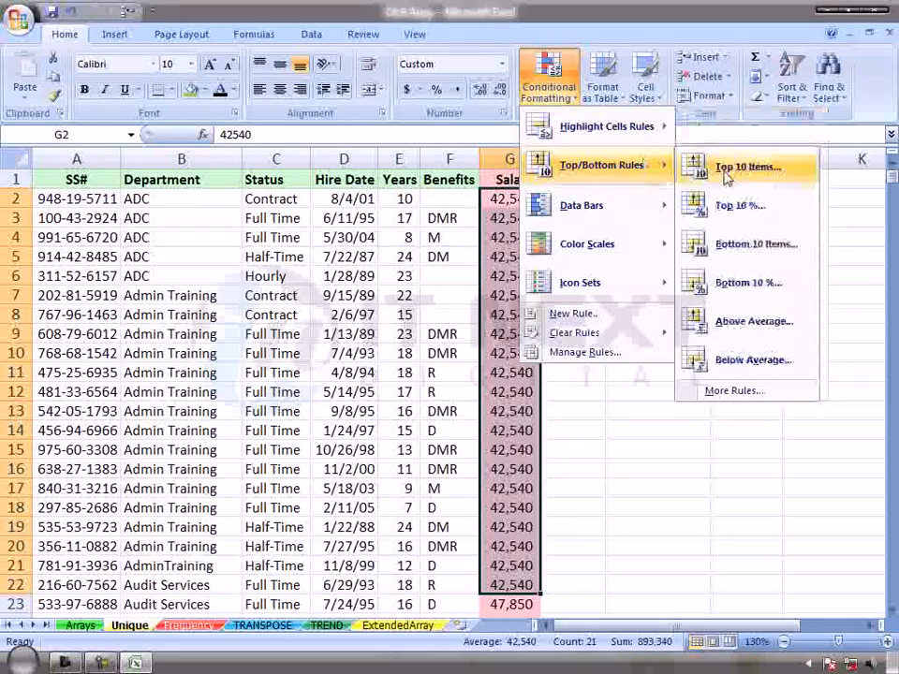
click(752, 253)
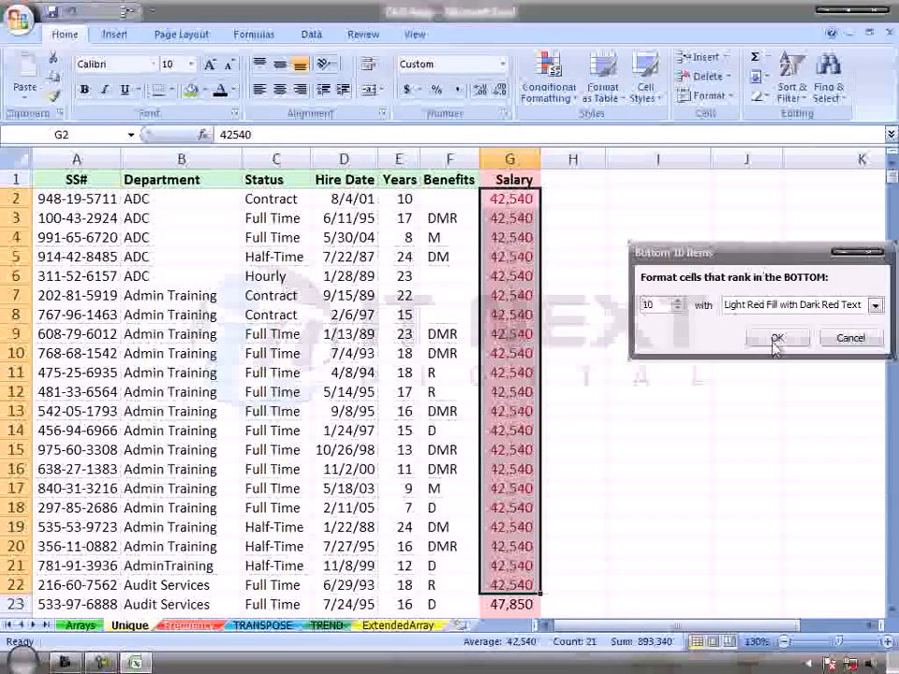
click(678, 311)
click(678, 311)
click(783, 338)
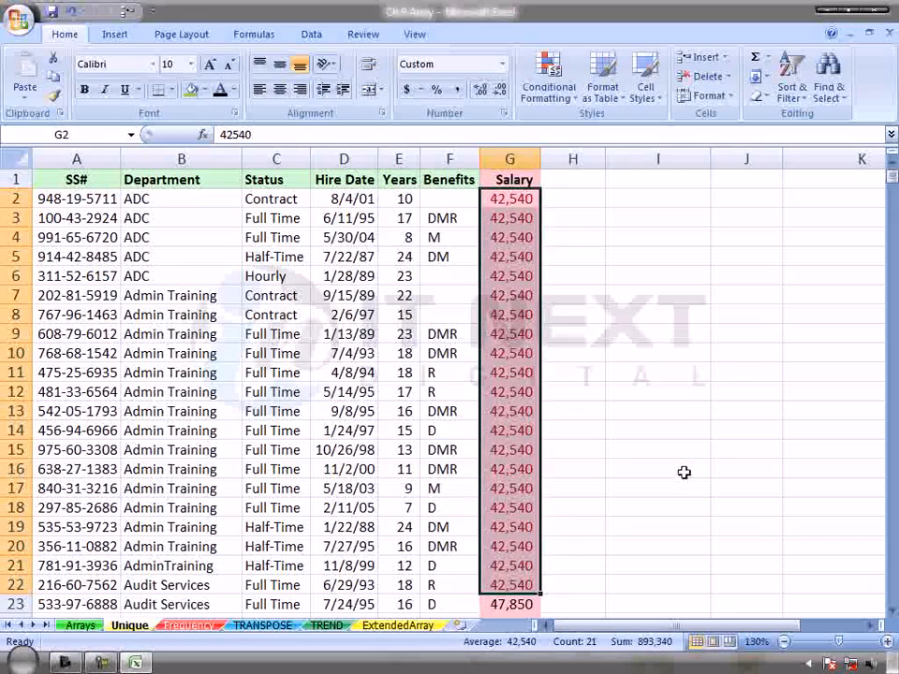
click(693, 387)
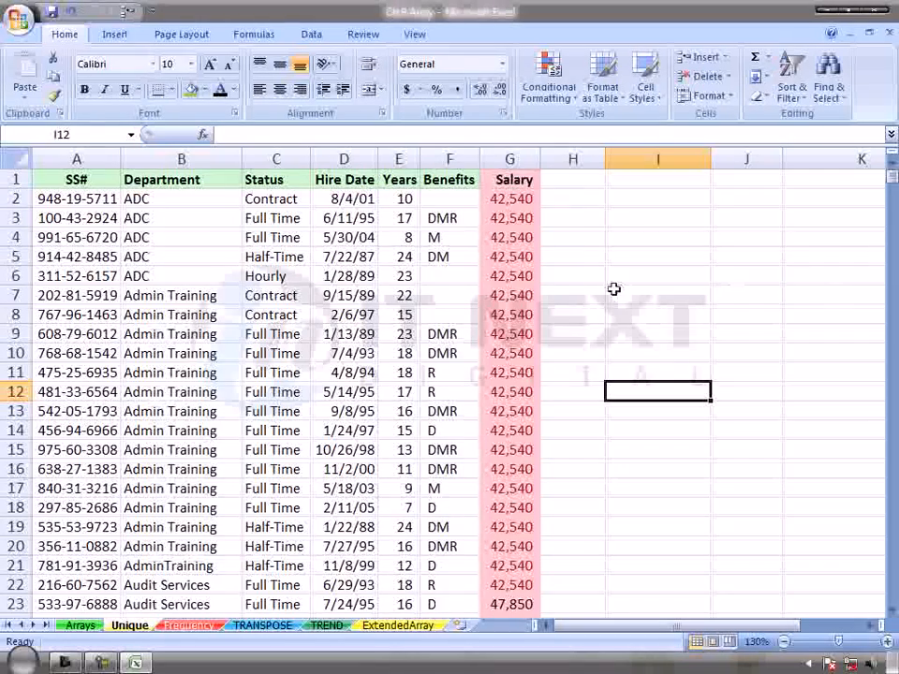
scroll(564, 304, down, 6)
scroll(563, 302, down, 11)
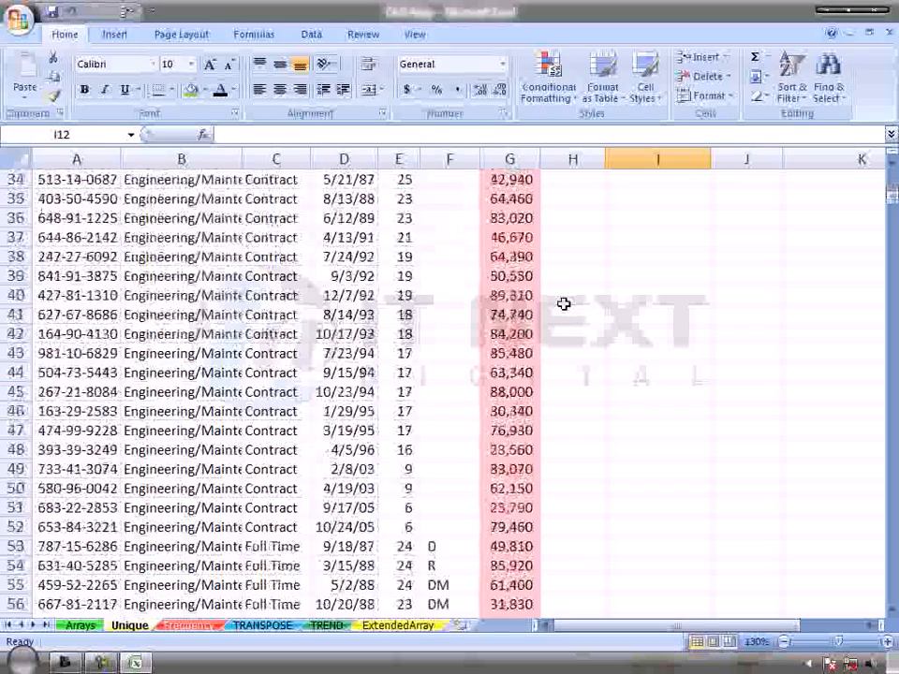
scroll(566, 302, up, 8)
scroll(566, 298, up, 9)
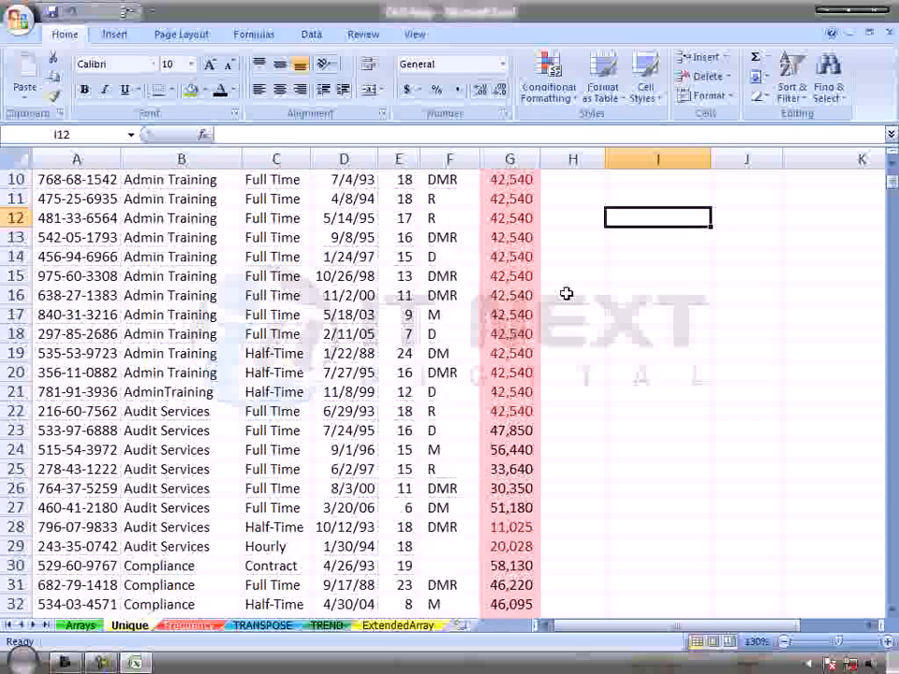
Step: Apply the Light Blue Data Bar conditional format to the whole Salary column
click(513, 159)
click(549, 82)
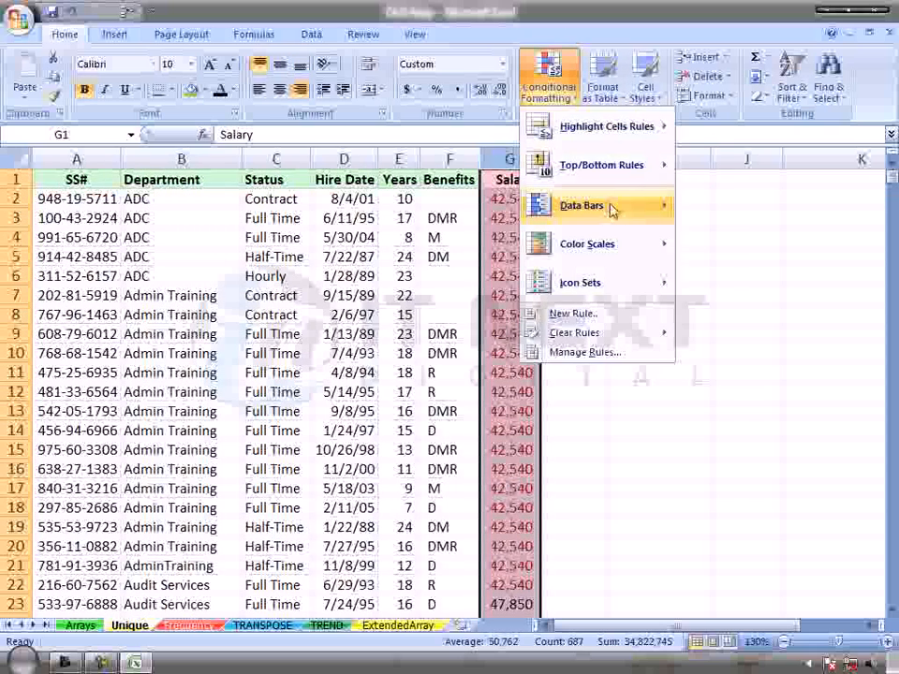
mouse_move(614, 208)
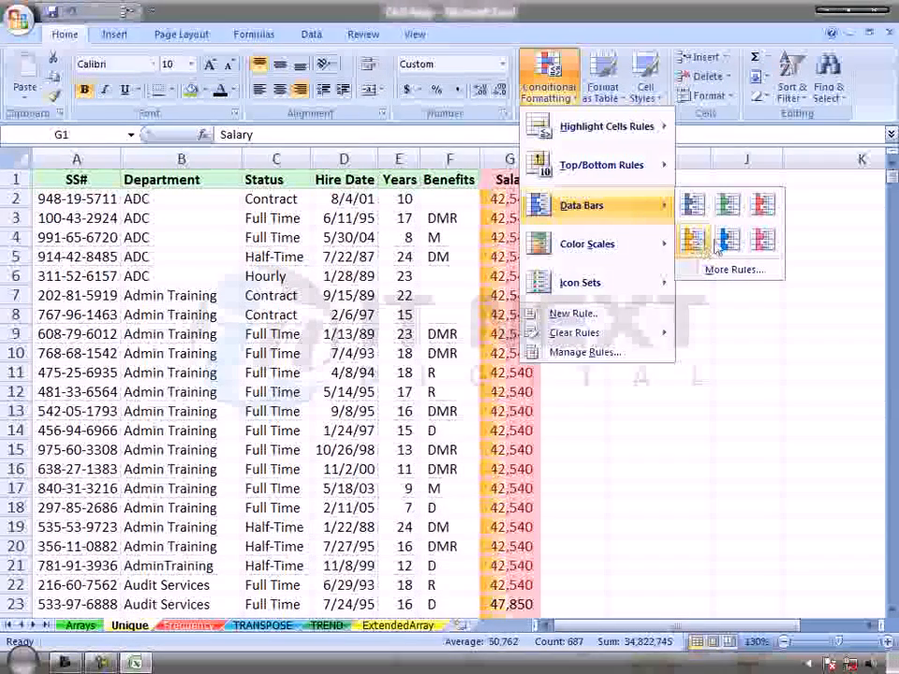
click(731, 243)
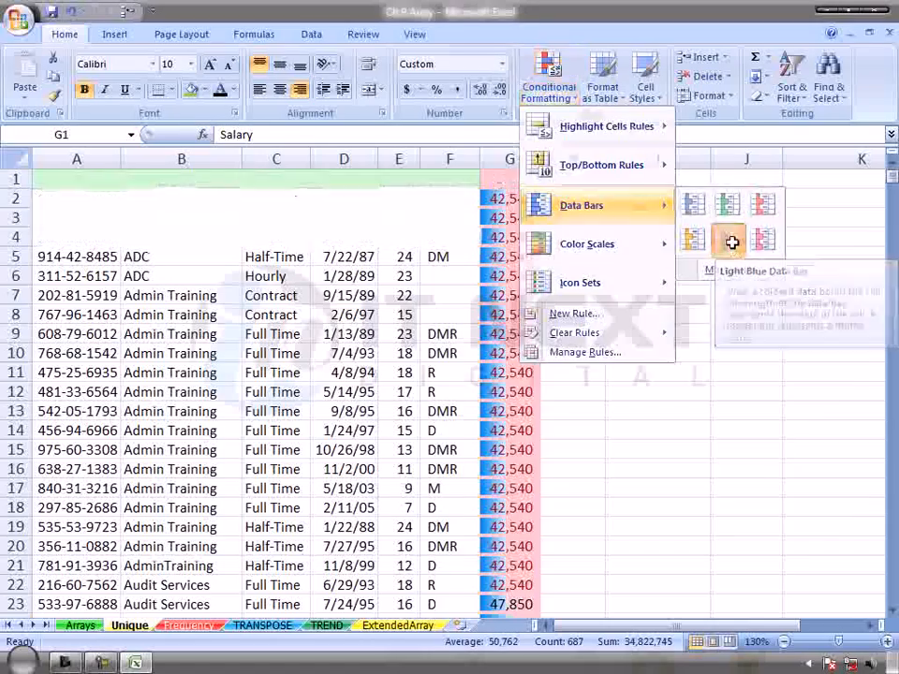
Step: Examine how the data bars in the Salary column compare for low and high salaries down the list
click(503, 259)
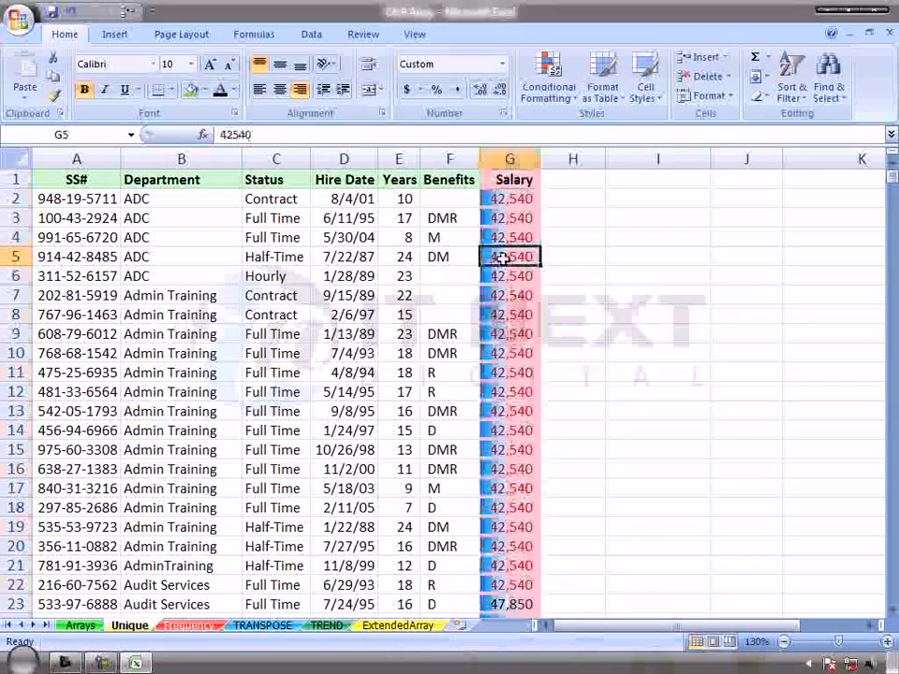
scroll(588, 327, down, 3)
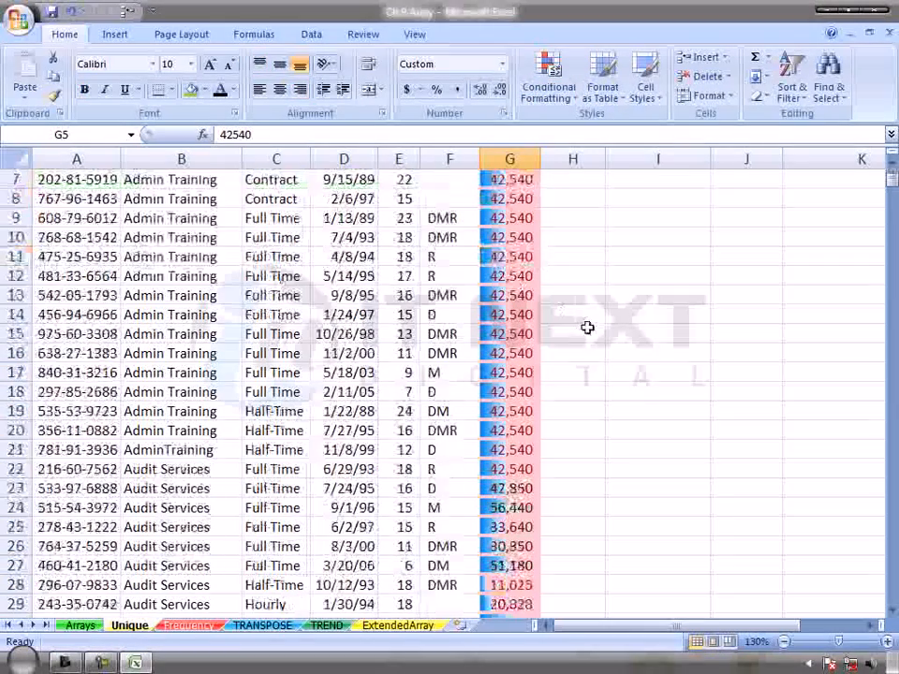
scroll(528, 428, down, 2)
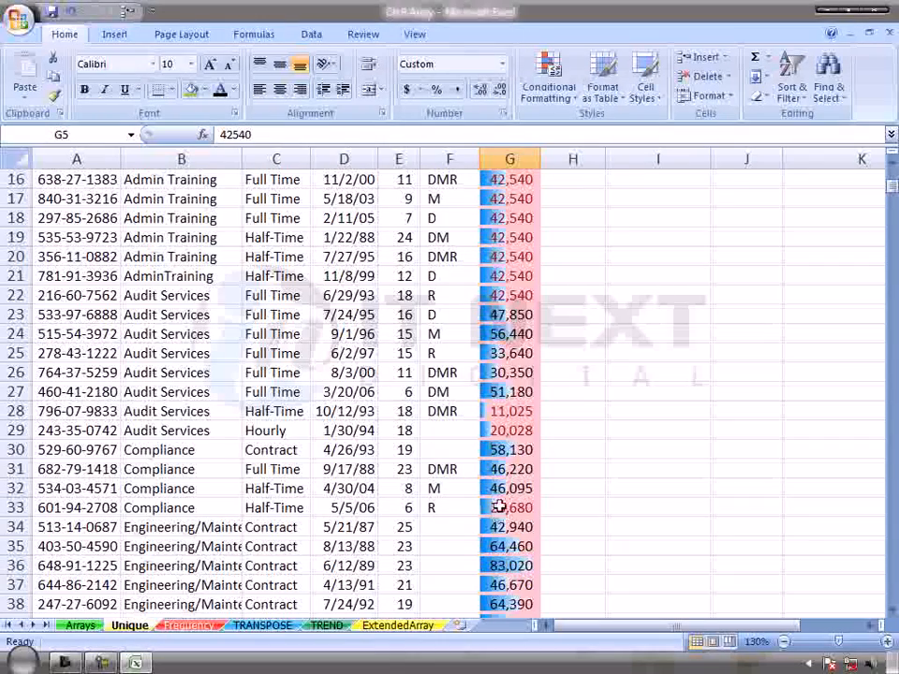
scroll(541, 469, down, 15)
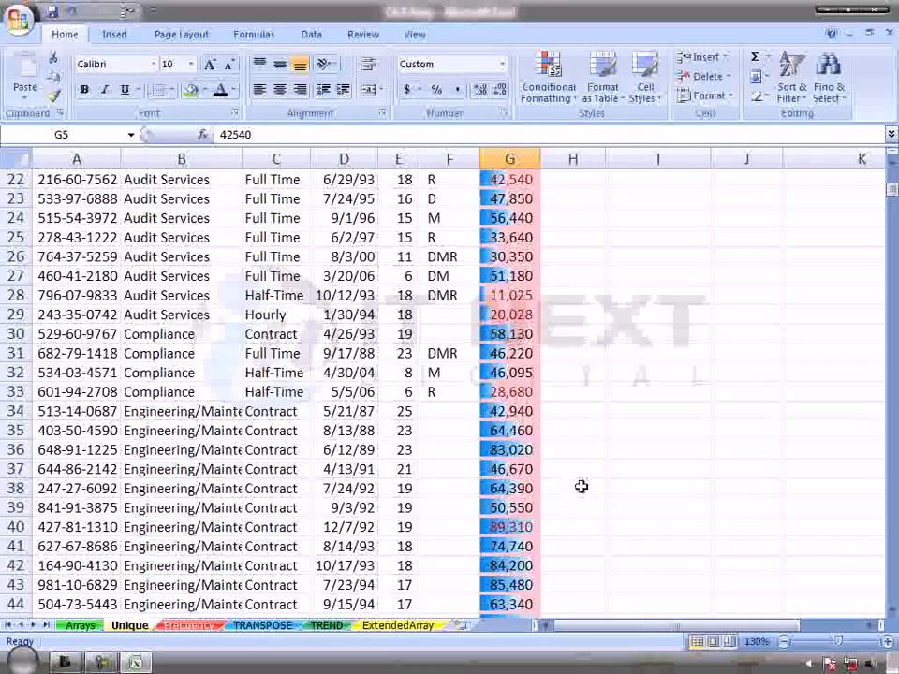
scroll(602, 496, down, 15)
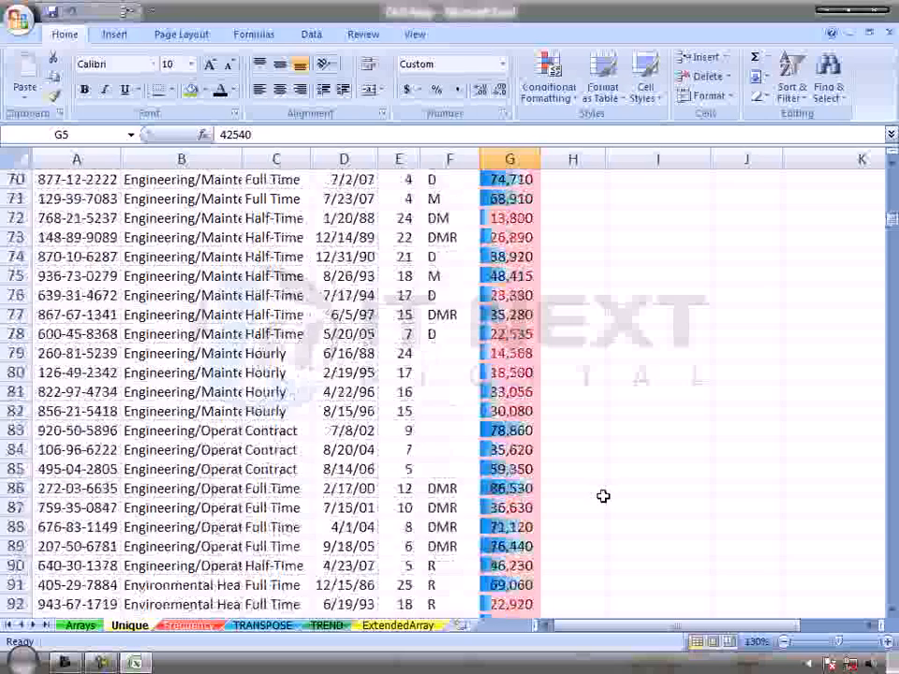
scroll(603, 506, down, 3)
scroll(604, 506, up, 15)
scroll(603, 506, up, 1)
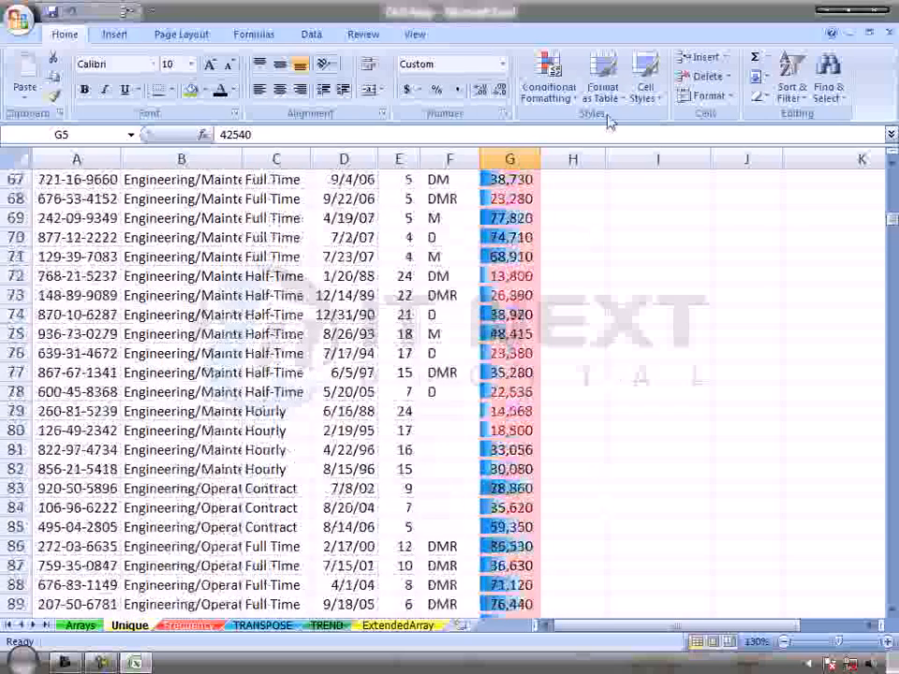
Step: Apply the Green - Yellow - Red Color Scale to the whole Salary column and look through the coloured salaries
click(551, 84)
mouse_move(590, 245)
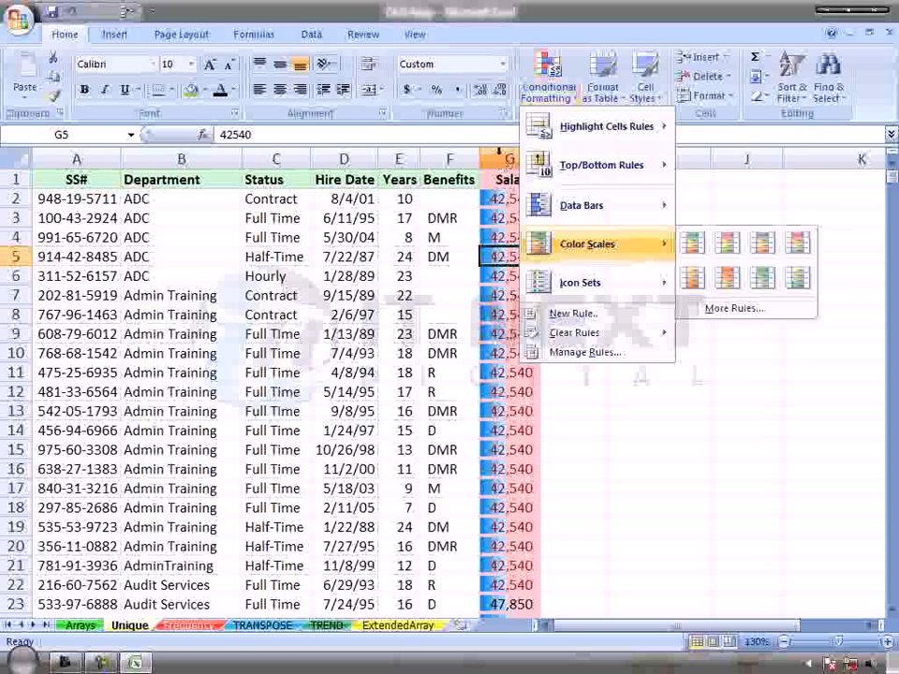
click(503, 165)
click(516, 158)
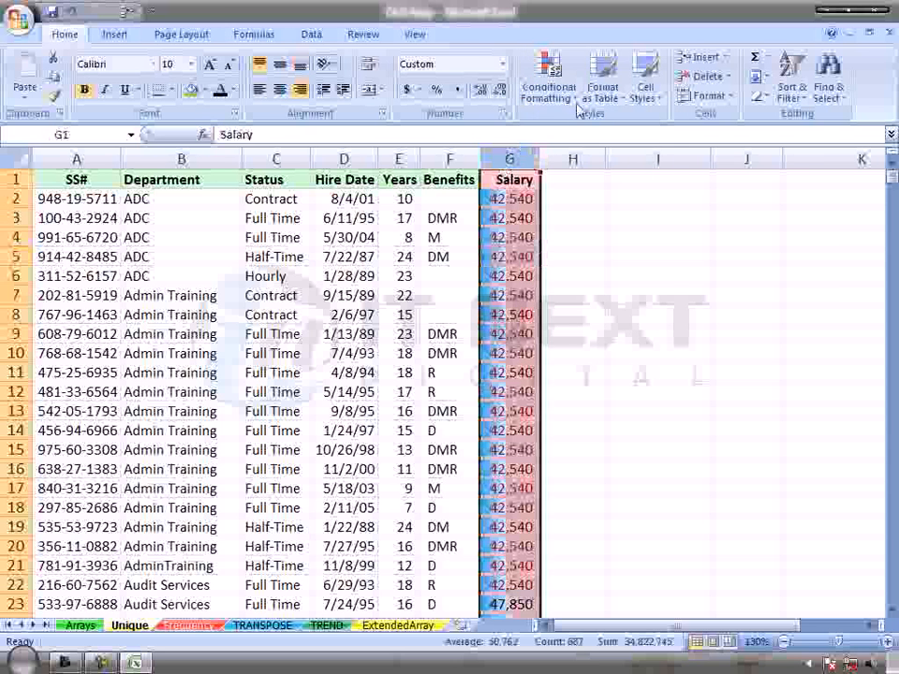
click(549, 83)
mouse_move(613, 244)
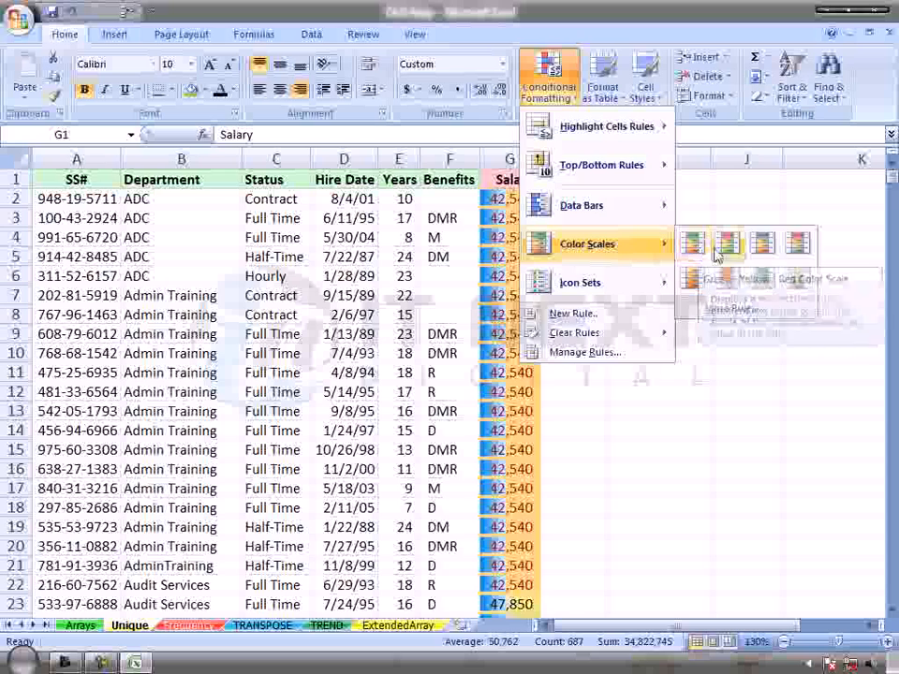
click(694, 242)
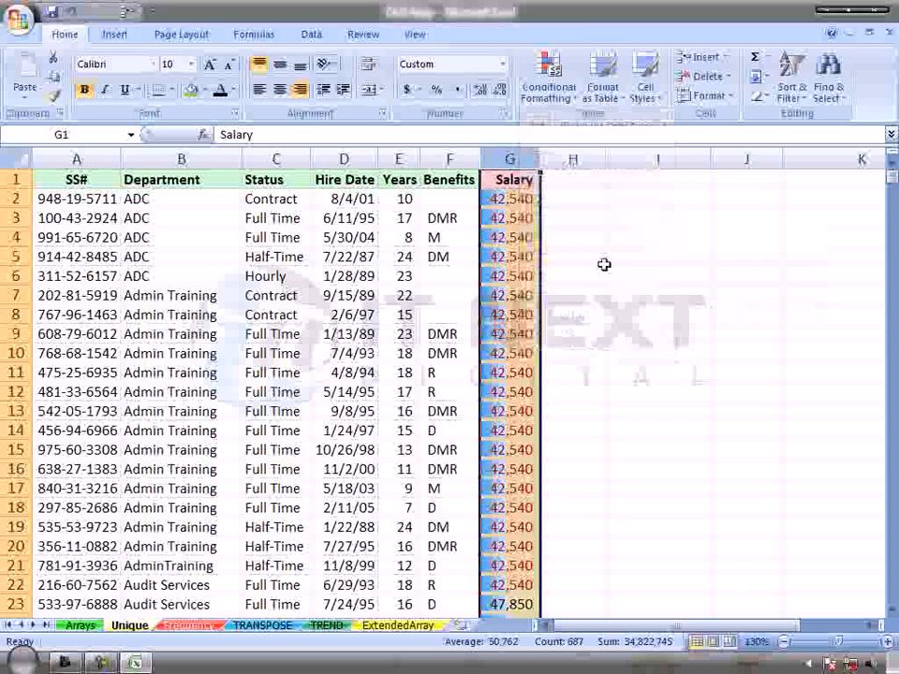
click(576, 257)
scroll(588, 281, down, 2)
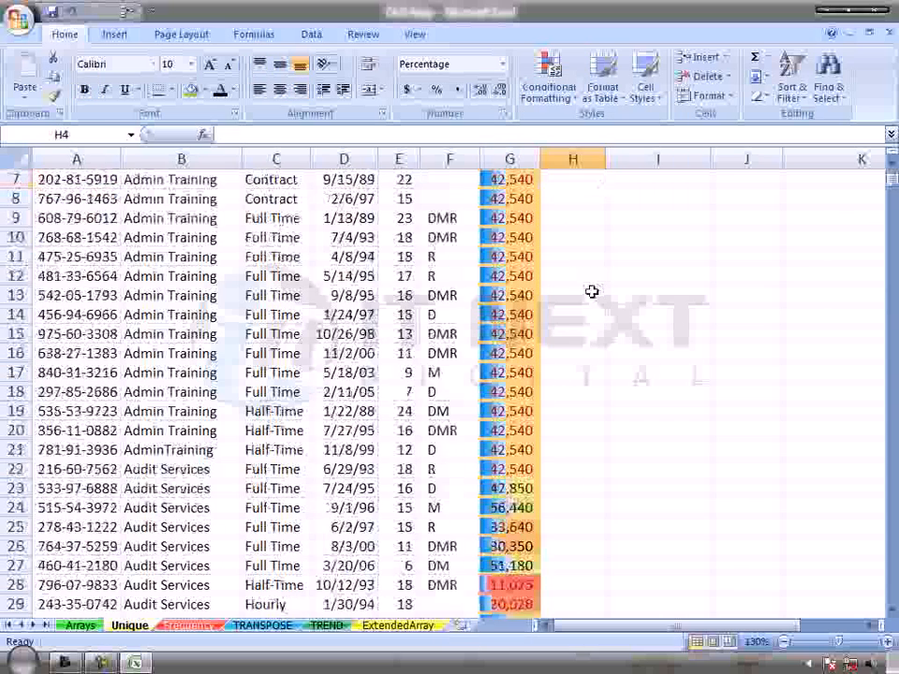
scroll(592, 292, down, 3)
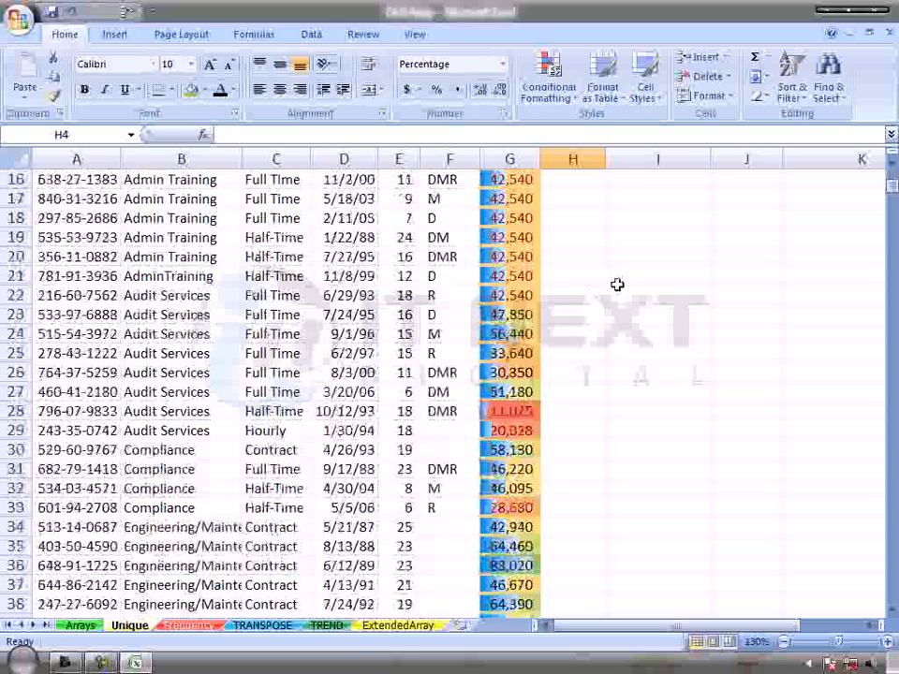
scroll(519, 430, down, 5)
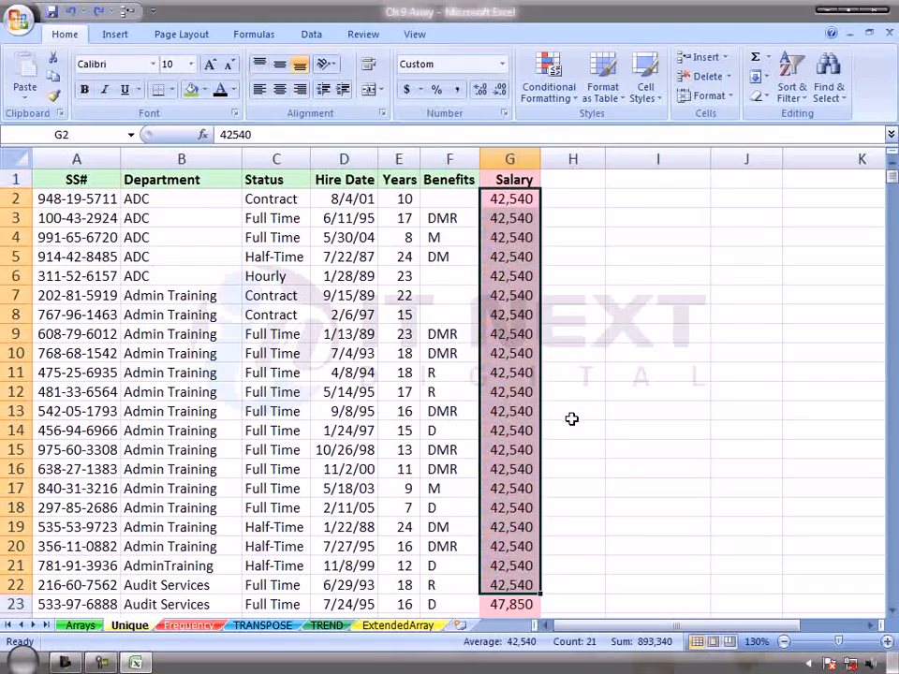
Step: Undo the Salary column's conditional formatting rules and the copied salary values in G2 to G22
key(ctrl+z)
key(ctrl+z)
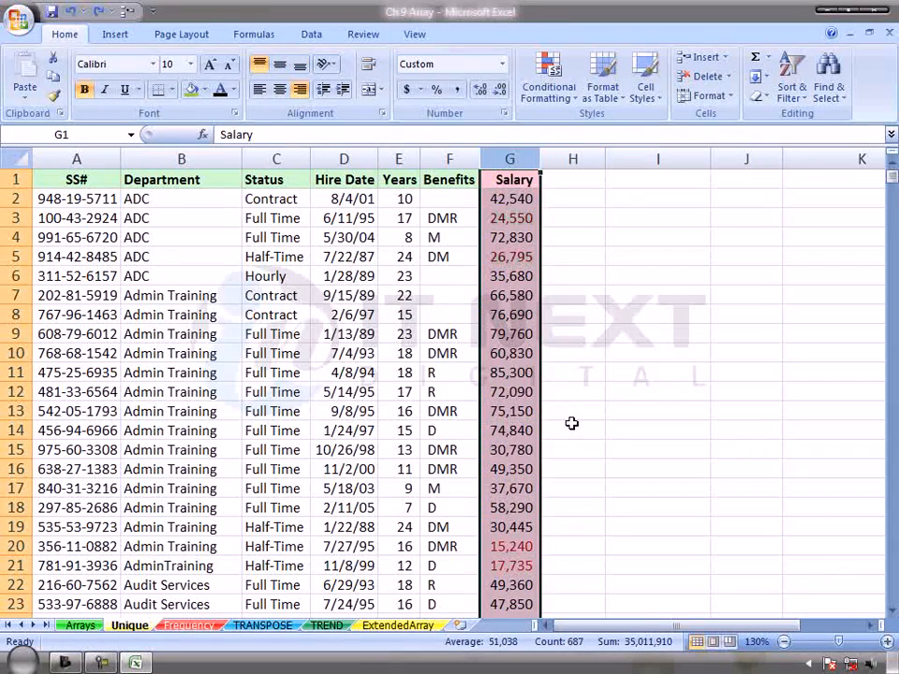
key(ctrl+z)
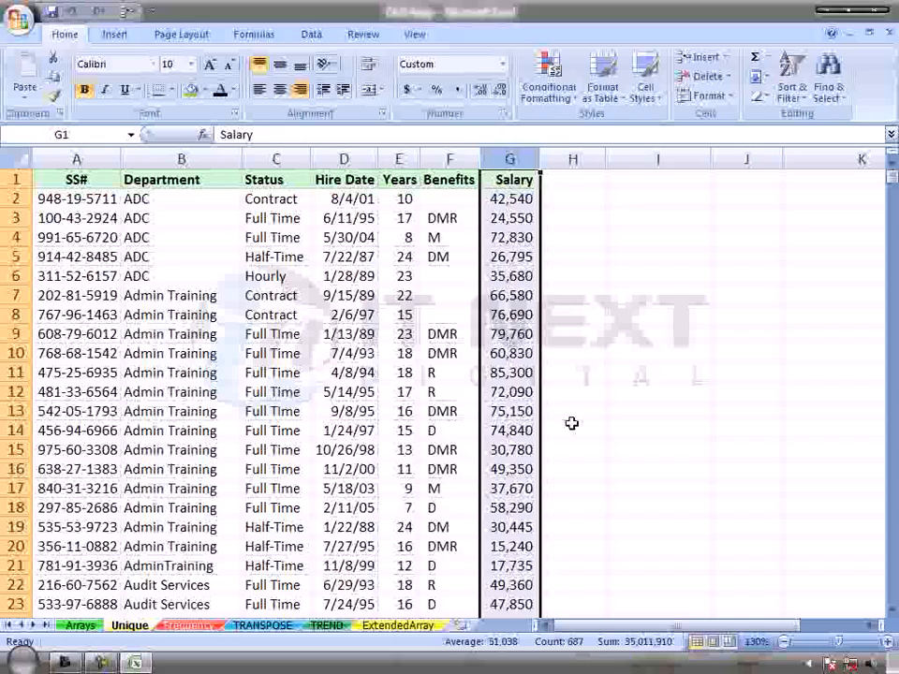
Step: Apply the icon set with four rising signal bars to the Salary column
click(569, 93)
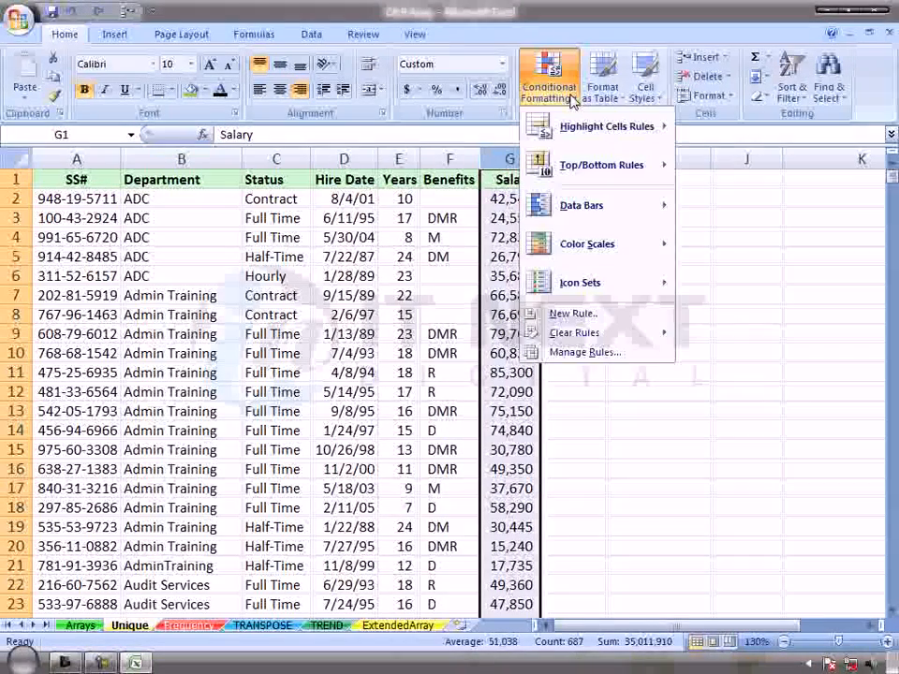
mouse_move(634, 287)
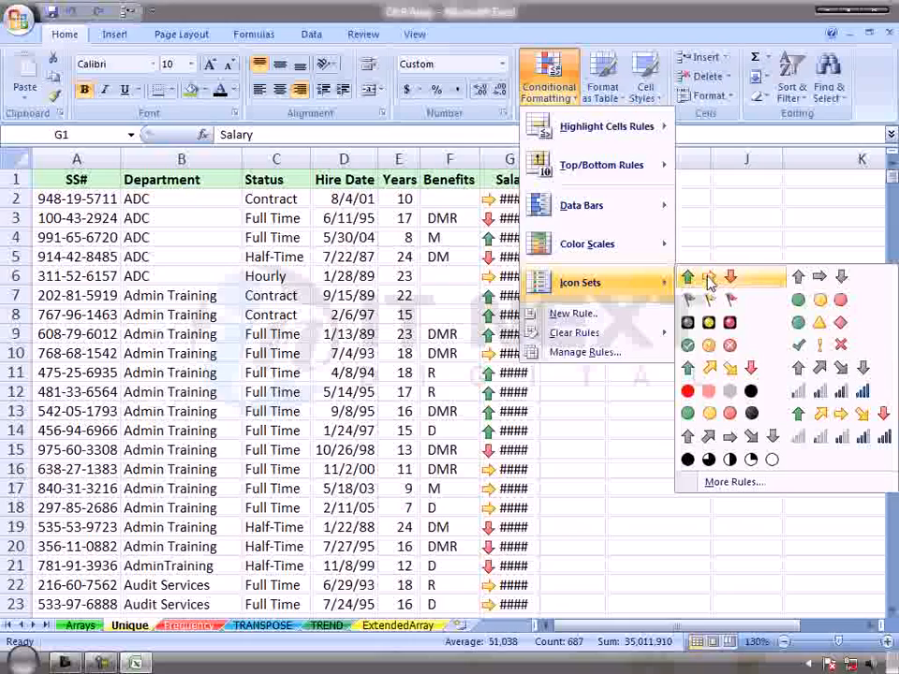
click(828, 391)
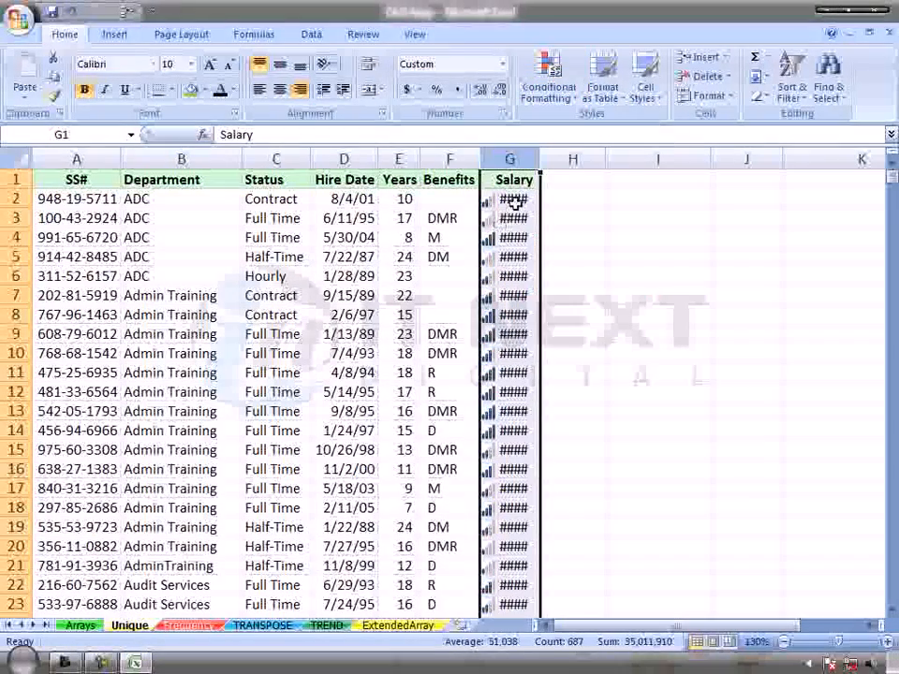
Step: Widen the Salary column so its values fit beside the icons, and look through the rated salaries
click(515, 198)
click(264, 134)
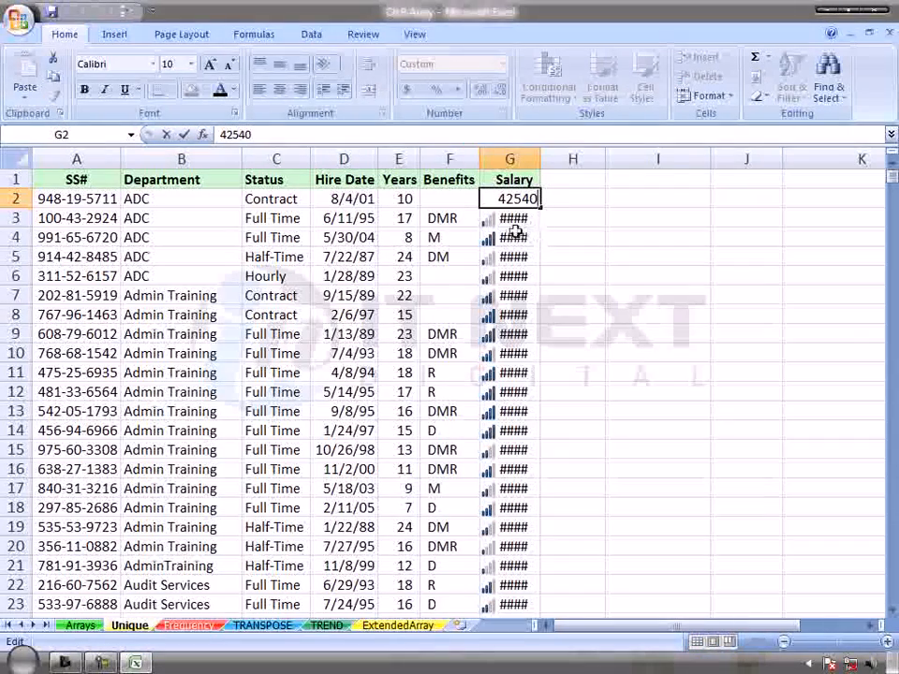
click(515, 233)
scroll(579, 300, down, 9)
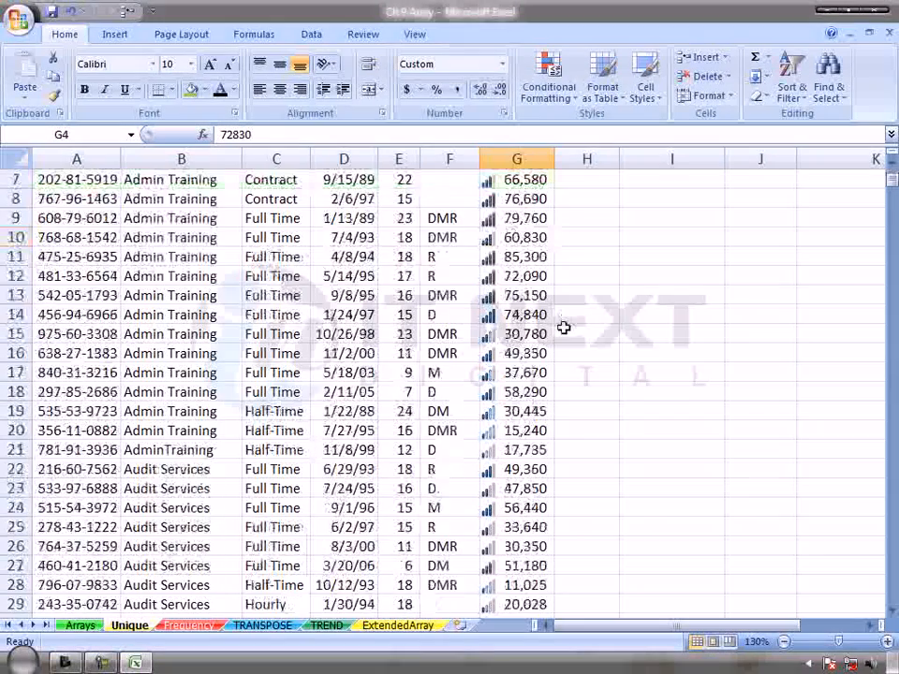
scroll(551, 340, down, 7)
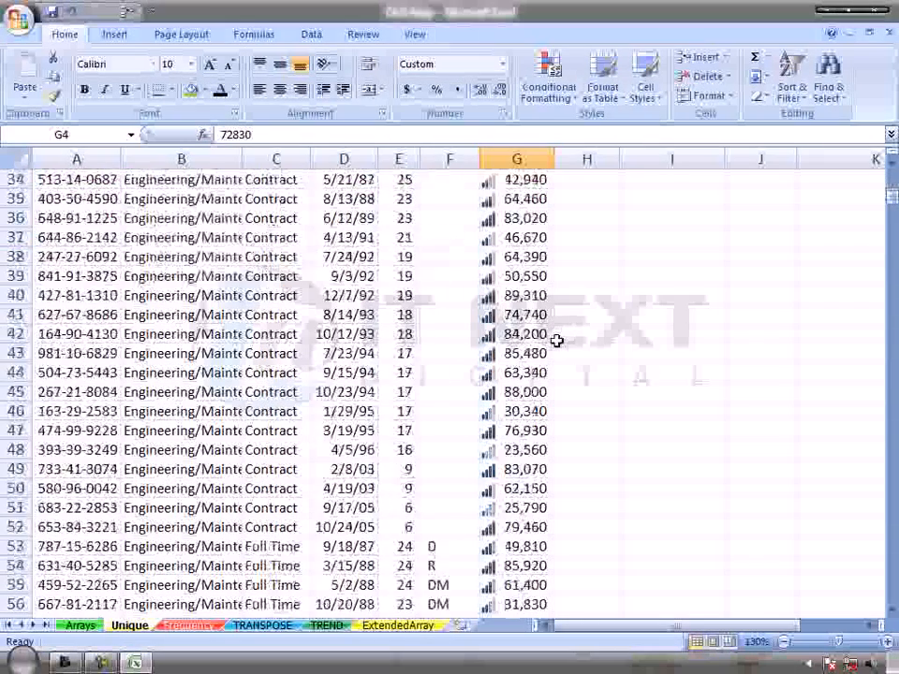
scroll(551, 340, up, 7)
scroll(548, 340, up, 9)
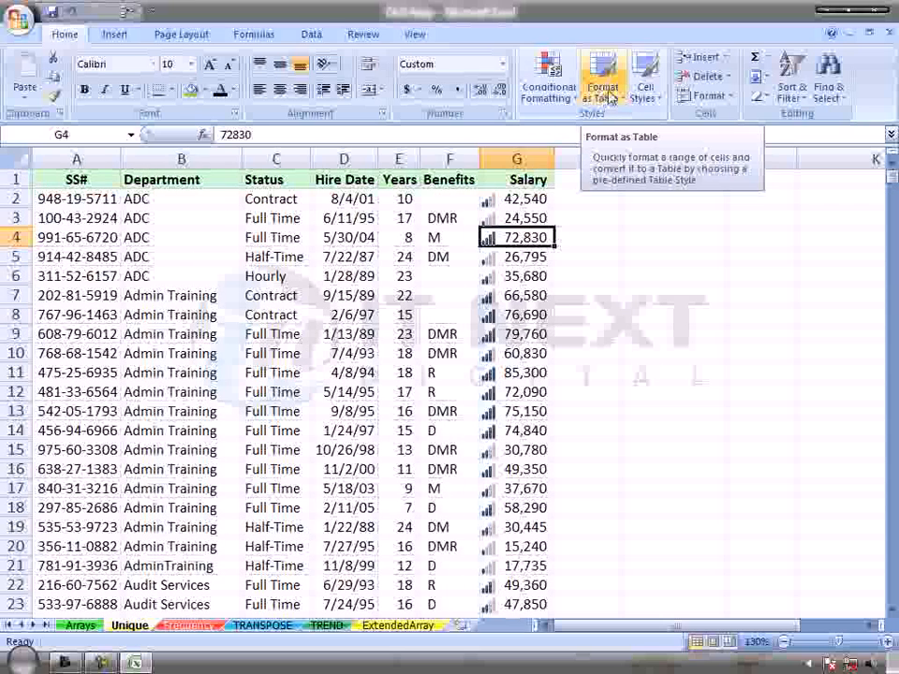
Step: Format the range A1:G23 as a table with the dark orange table style
click(20, 160)
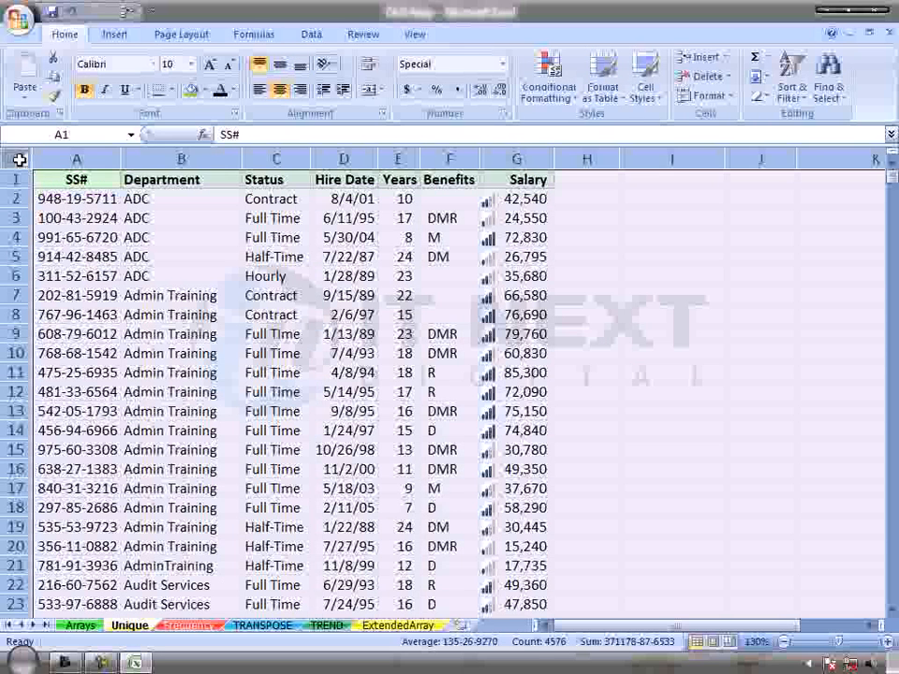
click(615, 268)
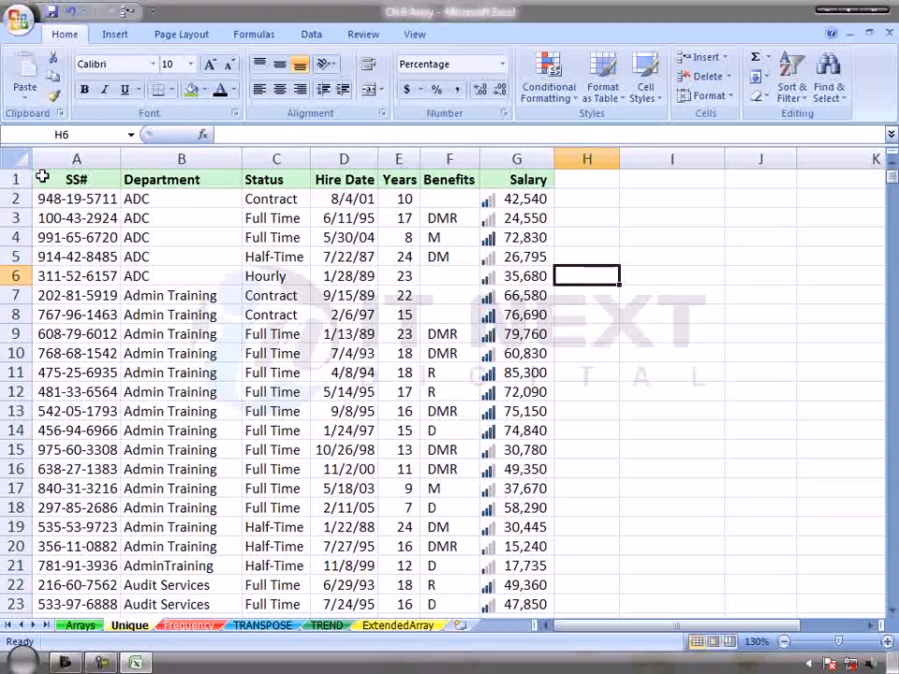
drag(42, 179, 520, 611)
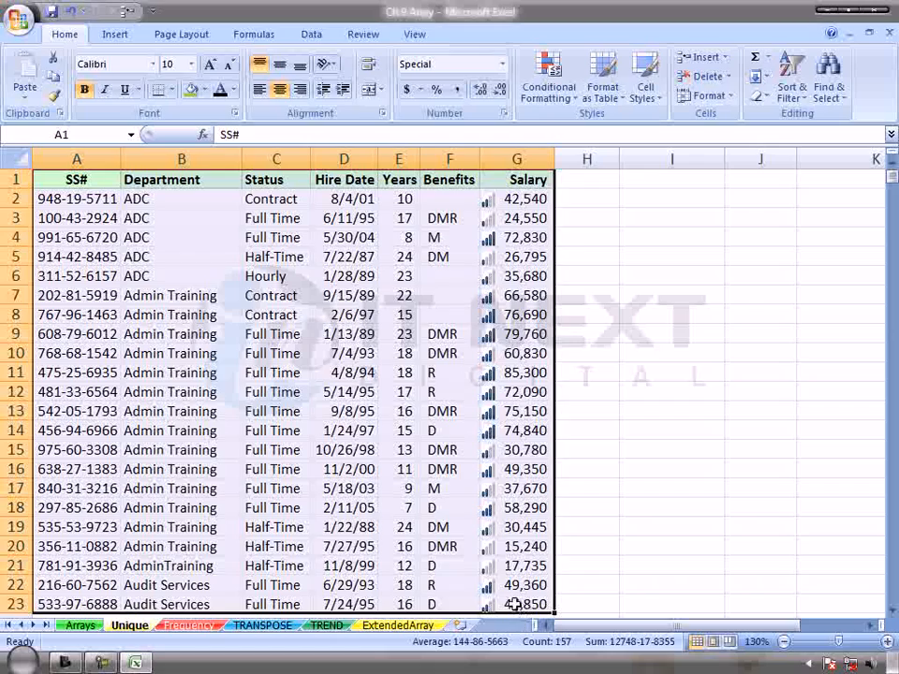
click(607, 89)
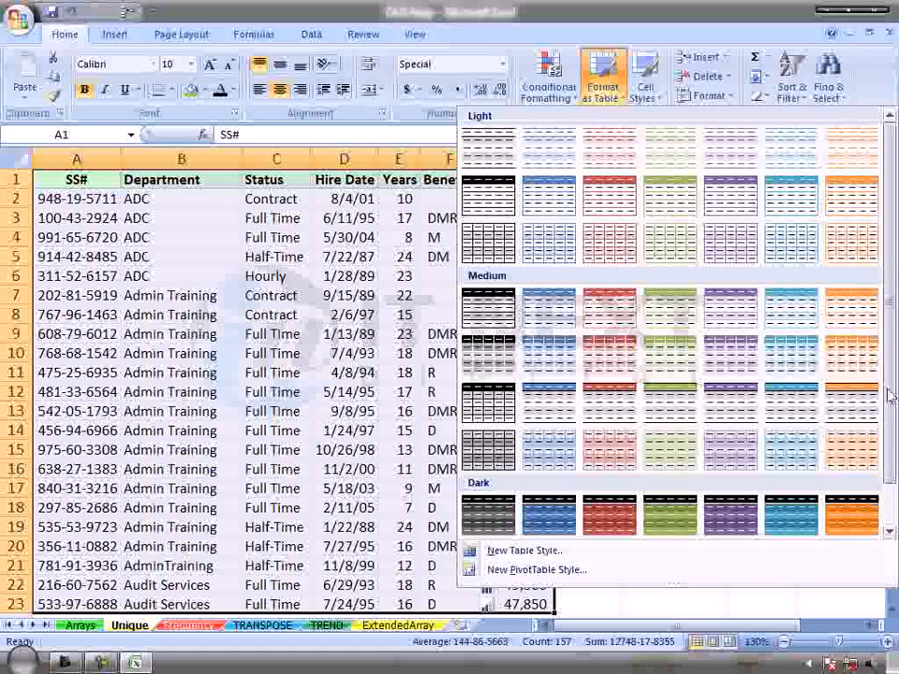
scroll(889, 396, down, 1)
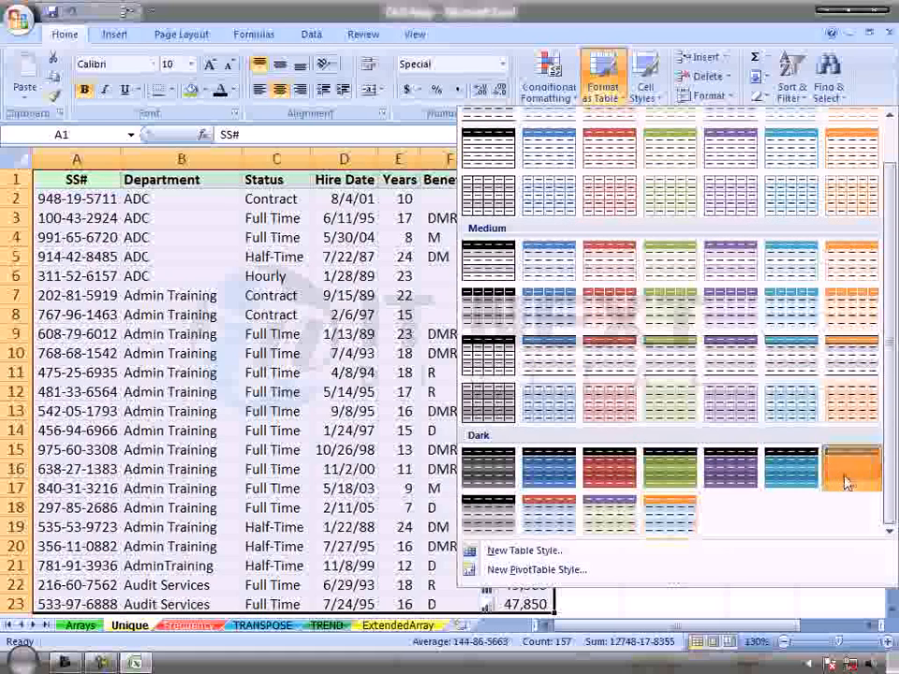
click(844, 482)
click(749, 337)
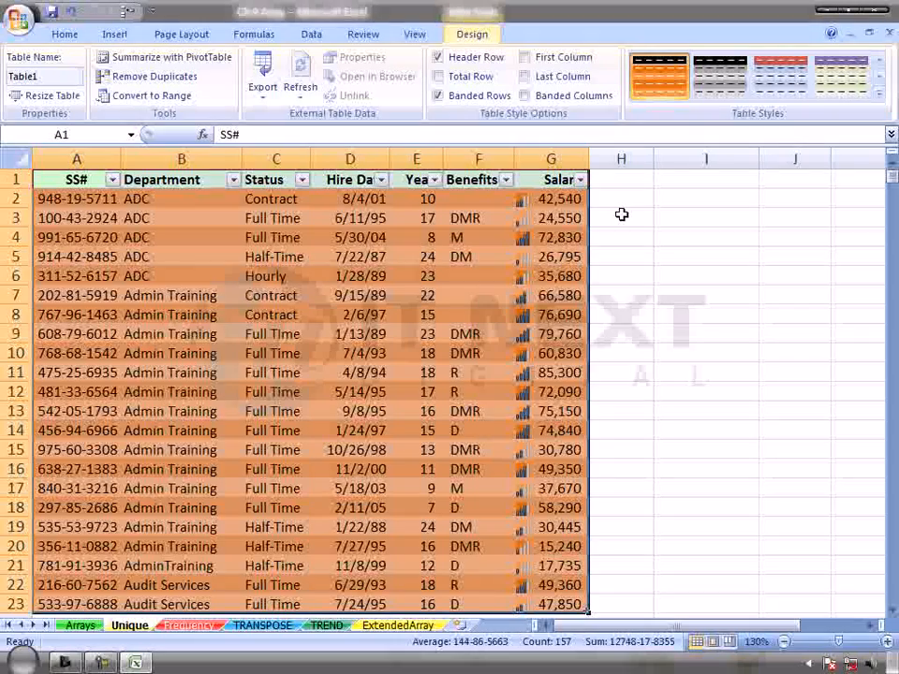
click(678, 236)
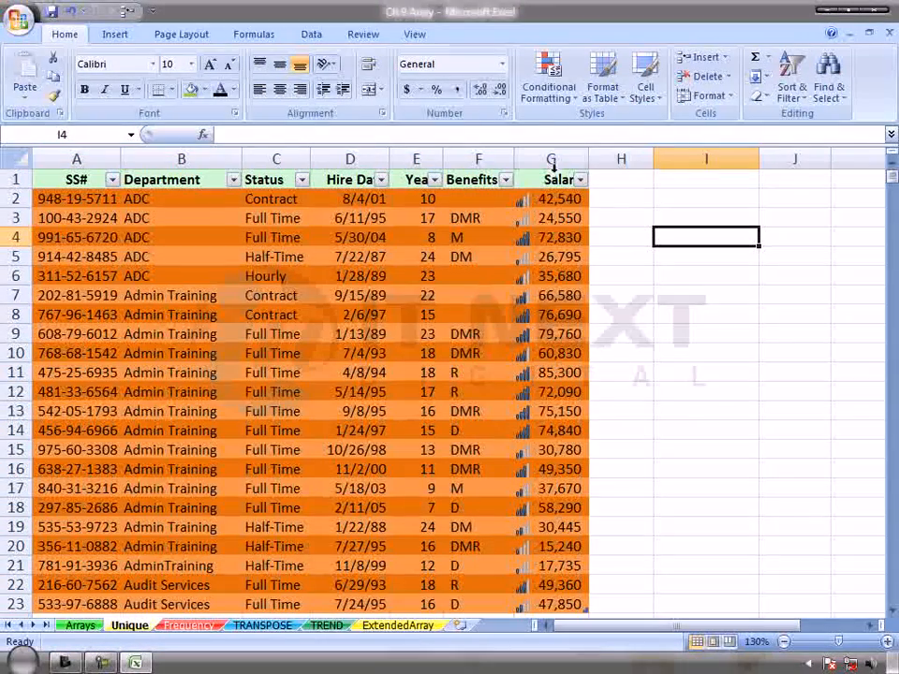
Step: Switch the table's header row off and on again, and add a total row
click(549, 255)
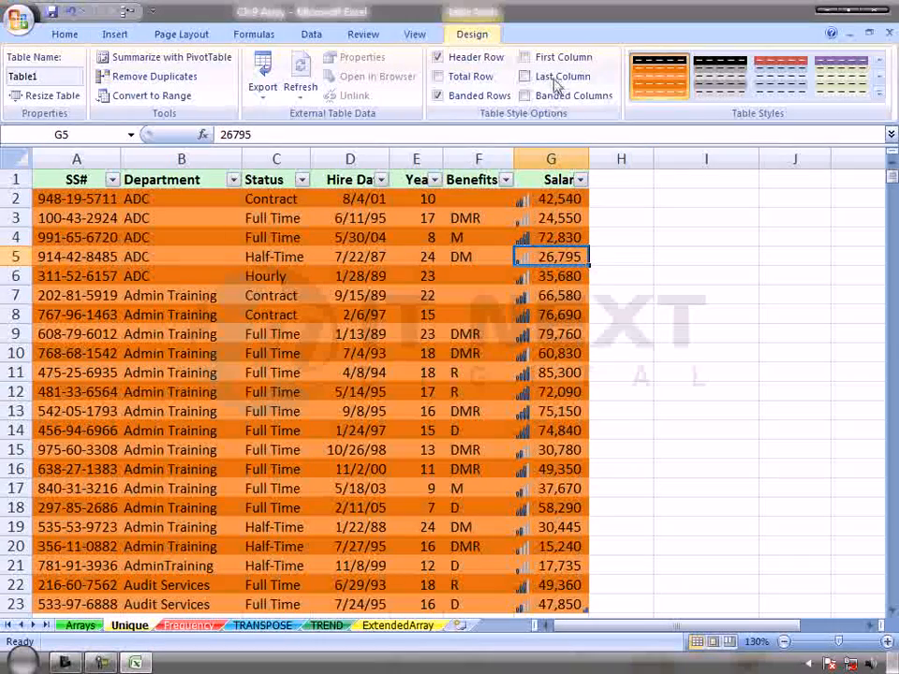
click(439, 58)
click(439, 58)
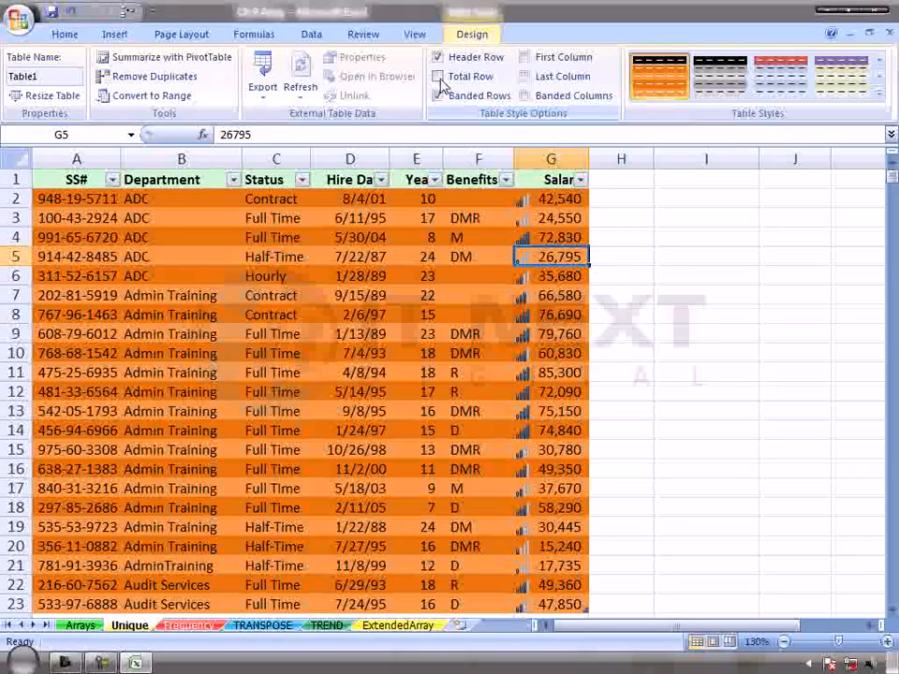
click(438, 77)
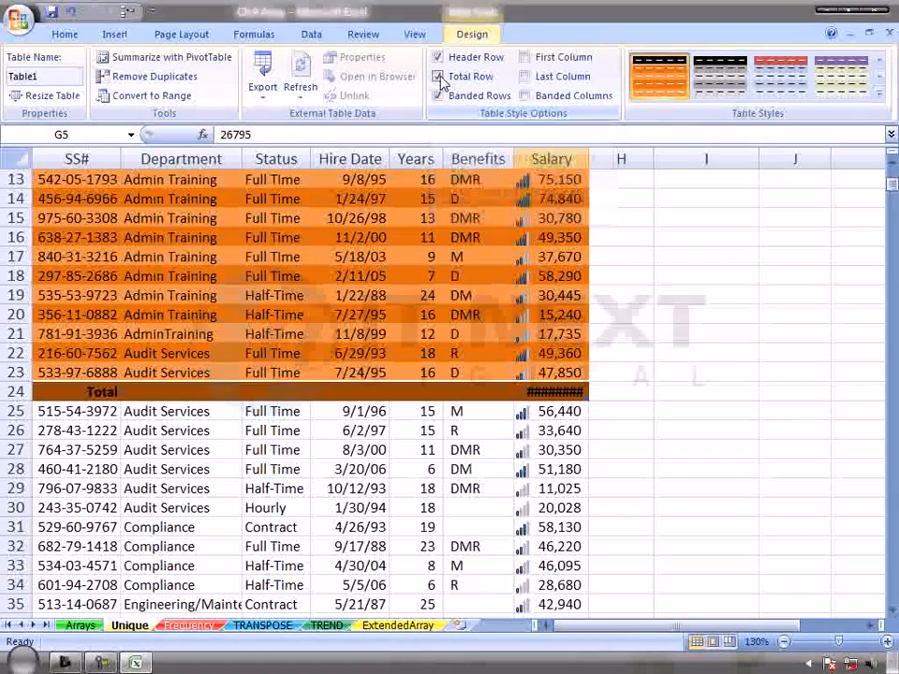
Step: Remove the table's total row and try its banded, last and first column options in turn
click(439, 77)
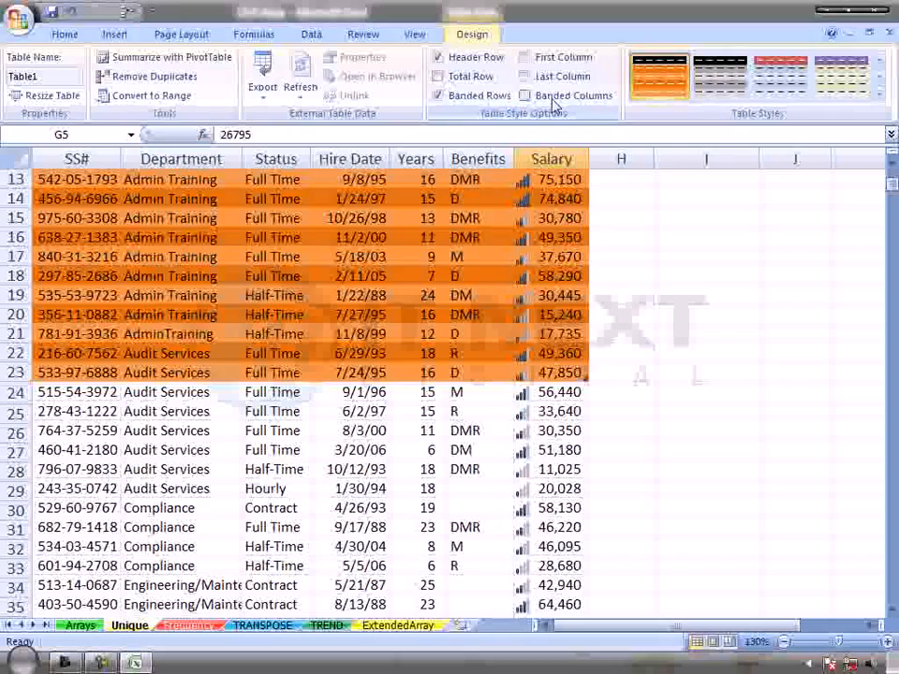
click(537, 98)
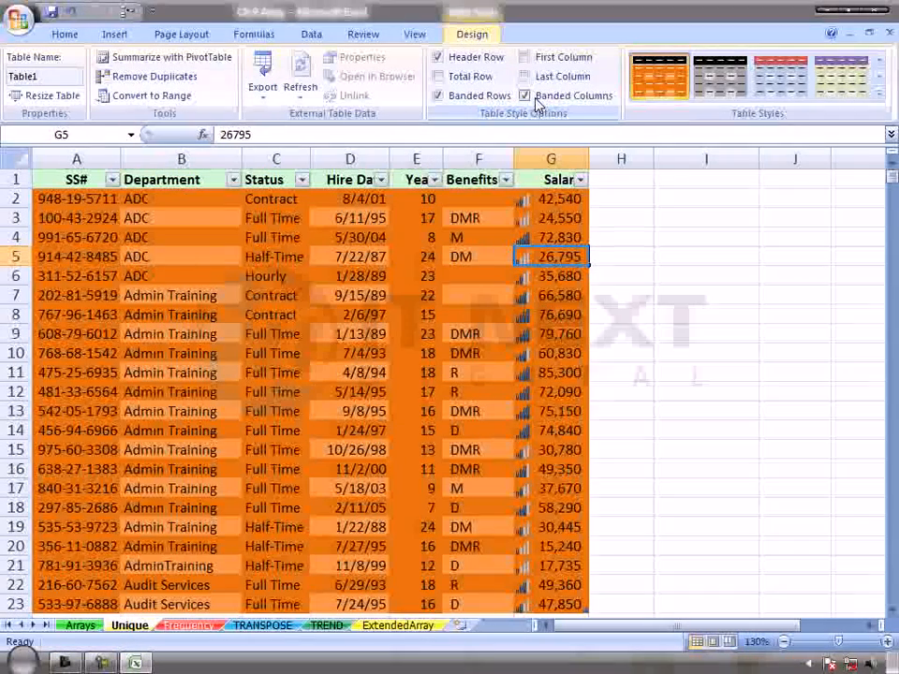
click(535, 78)
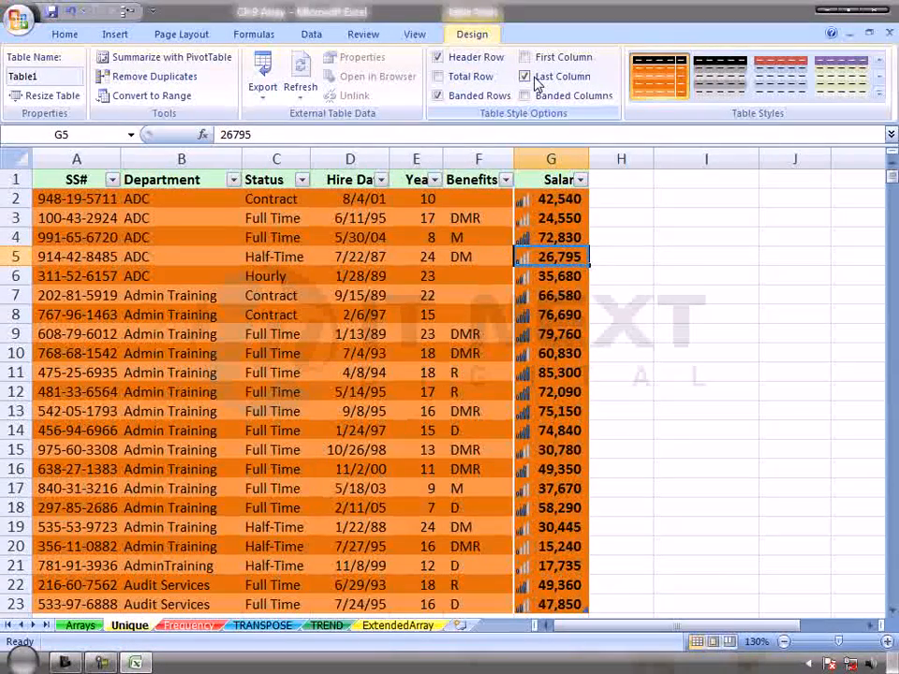
click(535, 78)
click(535, 59)
click(535, 59)
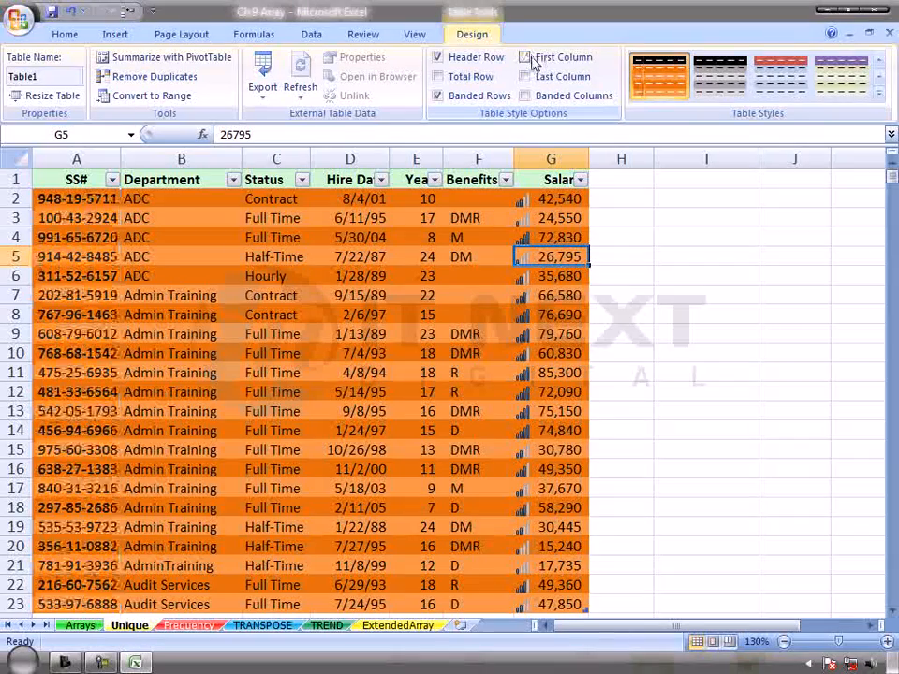
Step: Turn on the table's banded columns and first column formatting, and refresh all its data
click(530, 96)
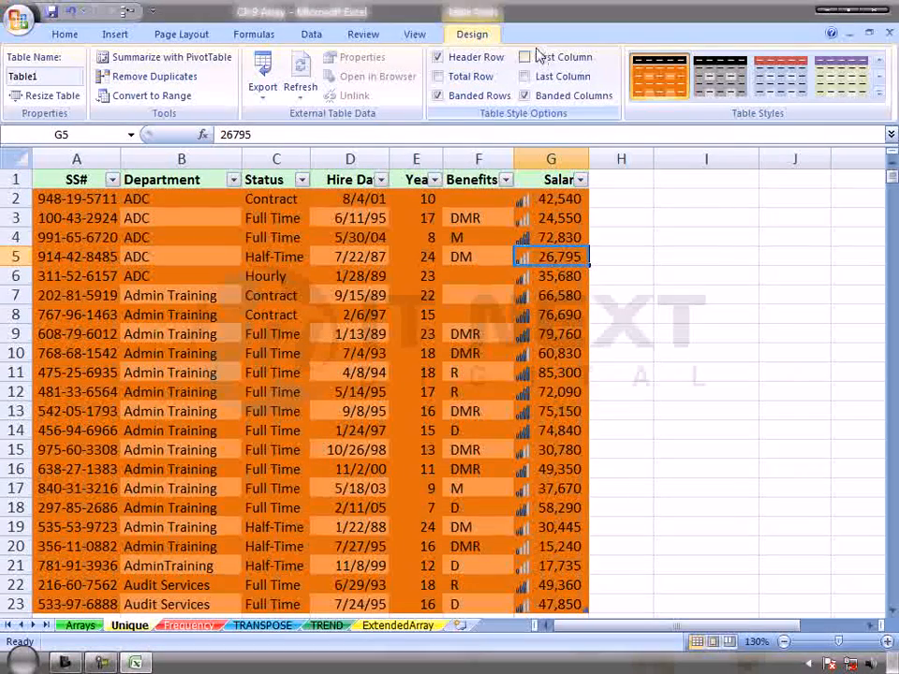
click(530, 58)
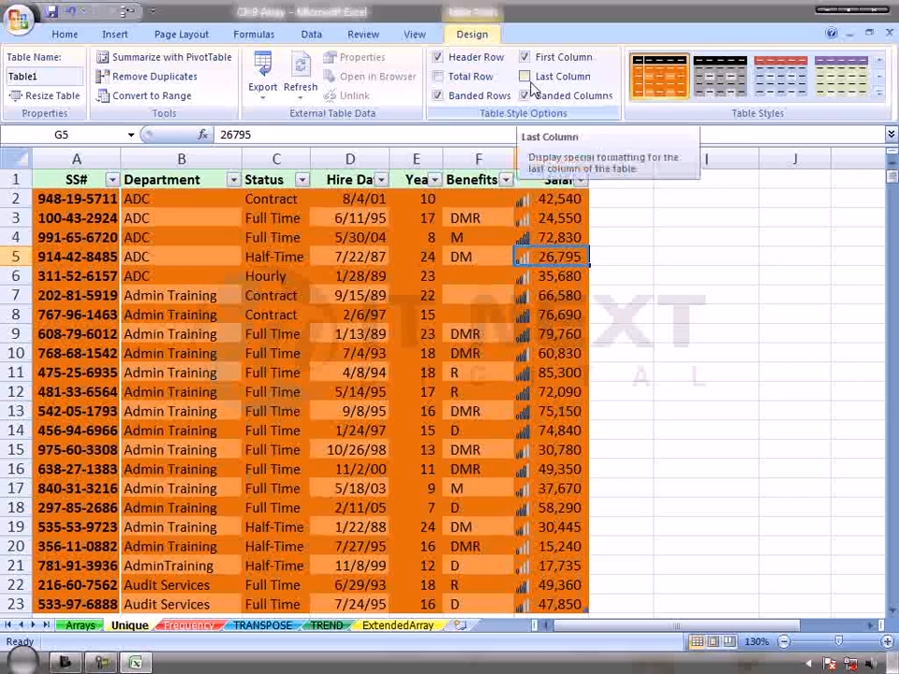
click(302, 93)
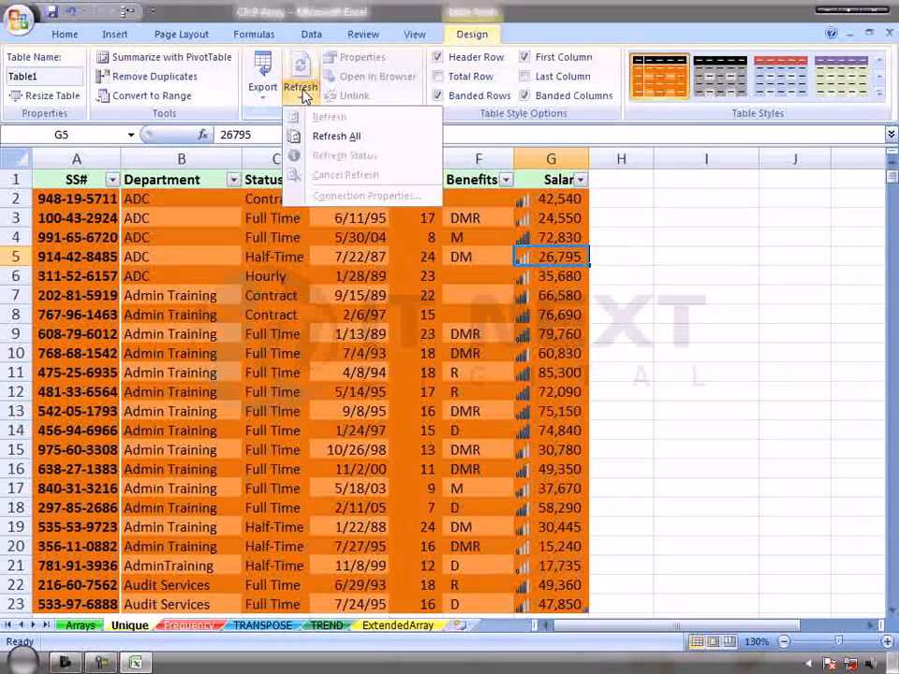
click(321, 137)
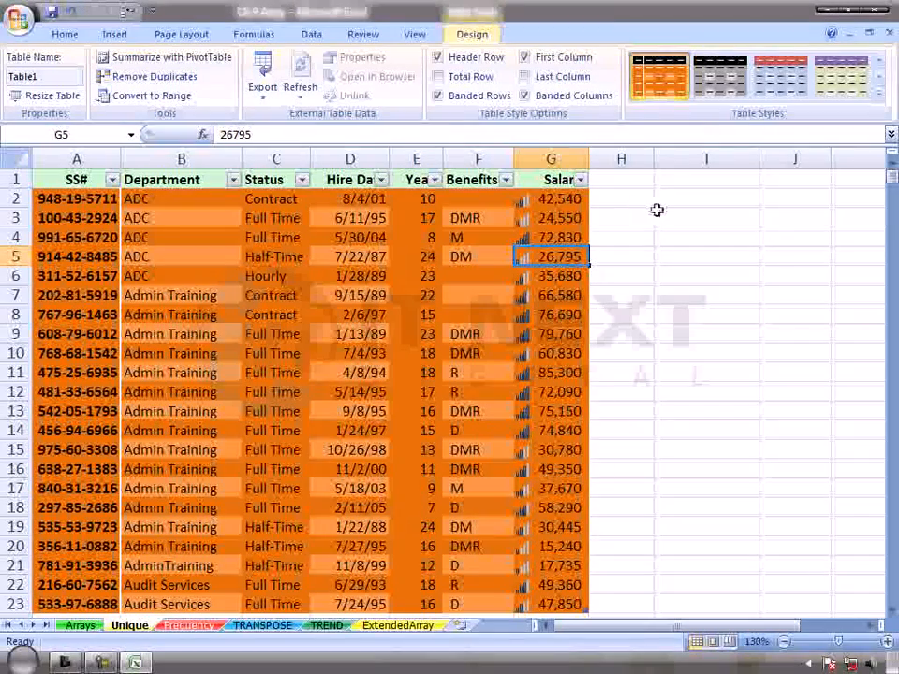
Step: Undo the style option changes and the table formatting of A1:G23, and deselect the range
key(ctrl+z)
key(ctrl+z)
key(ctrl+z)
key(ctrl+z)
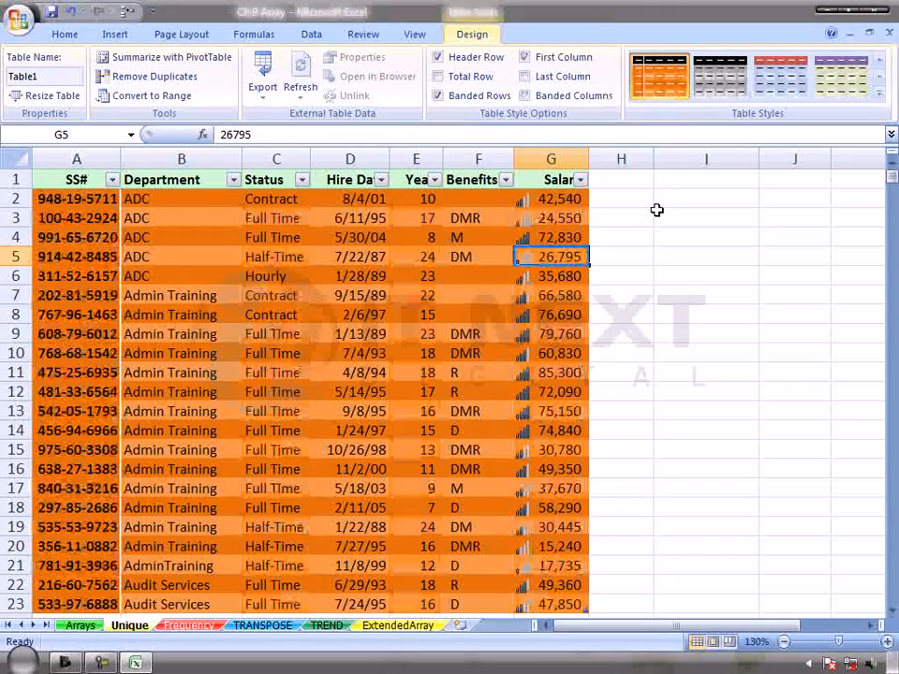
key(ctrl+z)
key(ctrl+z)
key(ctrl+z)
key(ctrl+z)
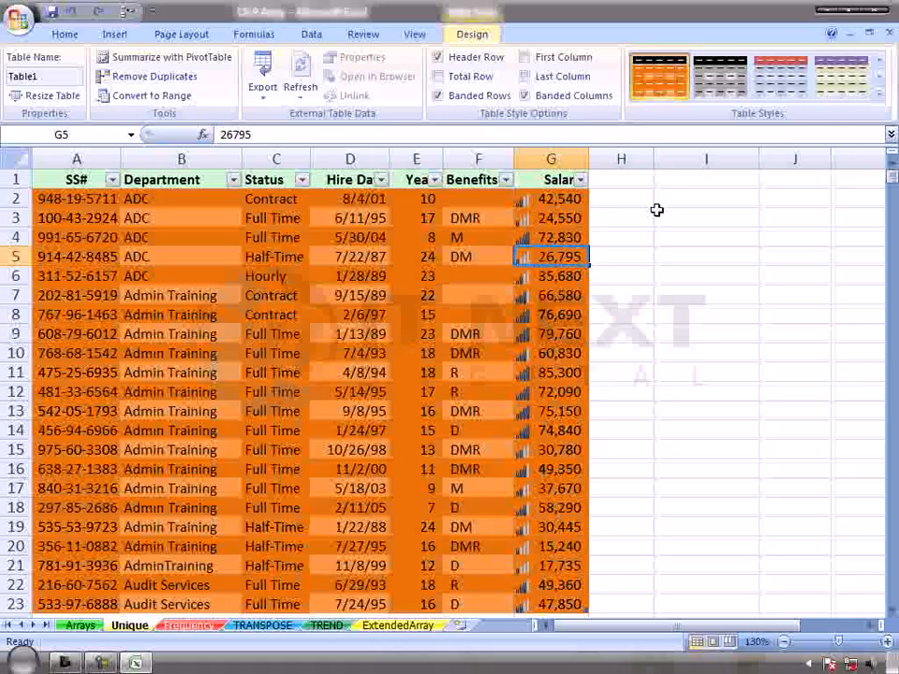
key(ctrl+z)
key(ctrl+z)
key(ctrl+z)
key(ctrl+z)
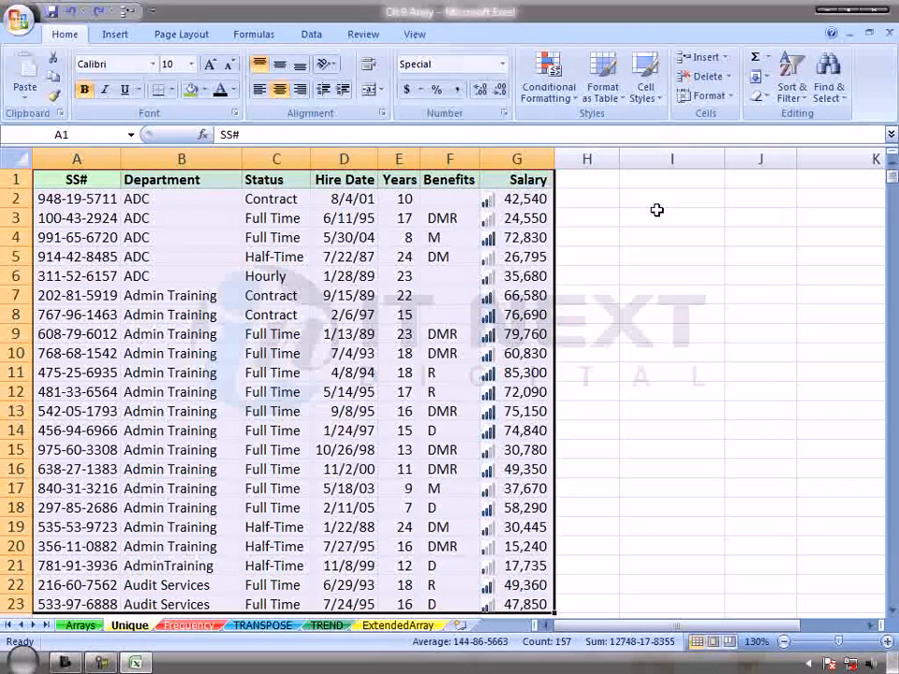
click(616, 204)
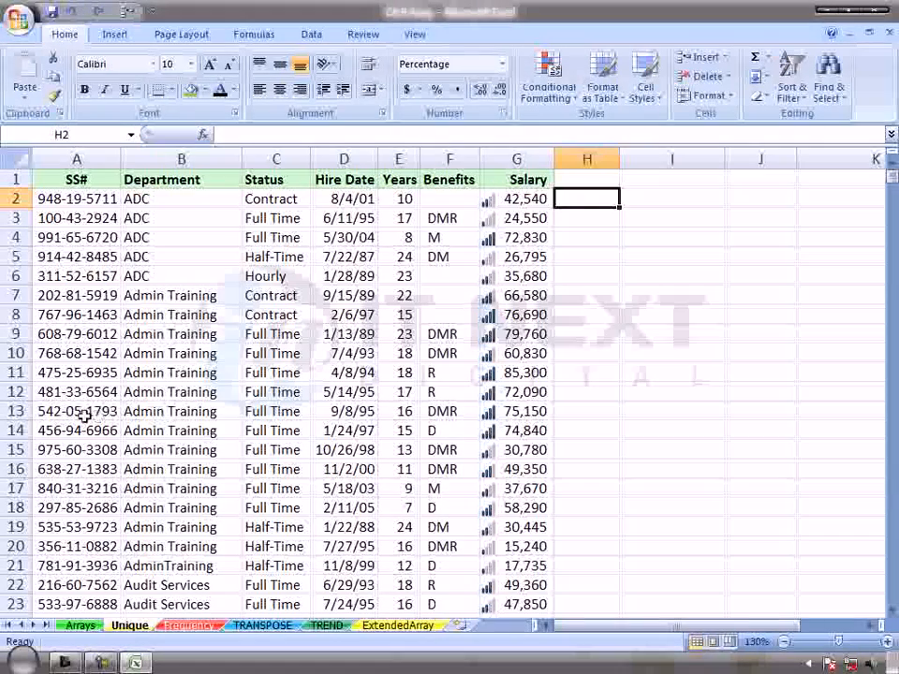
Step: Apply the Accent5 themed cell style to the employee record in A13:G13
drag(43, 411, 506, 411)
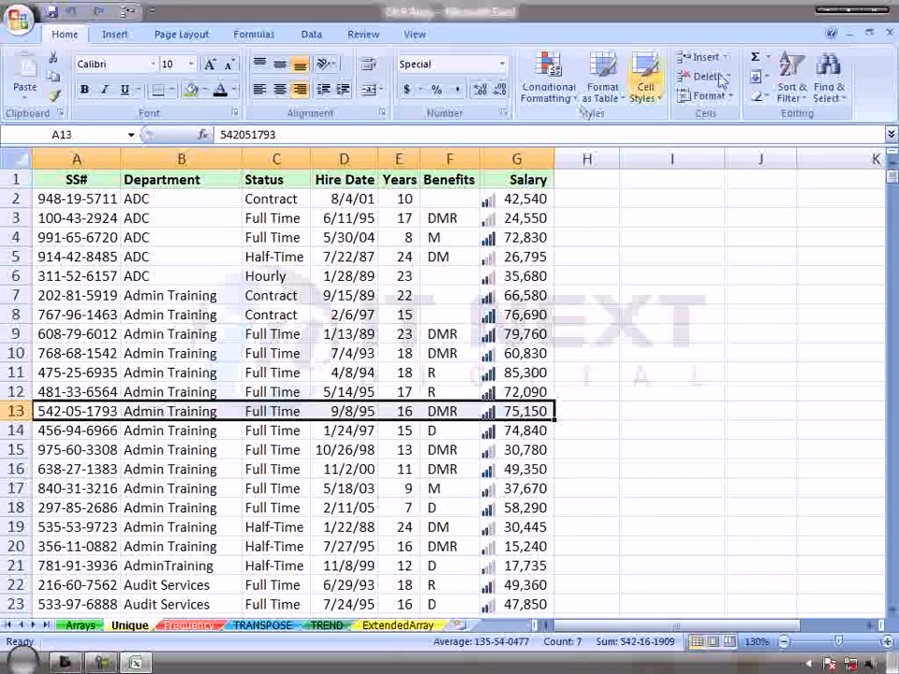
click(645, 98)
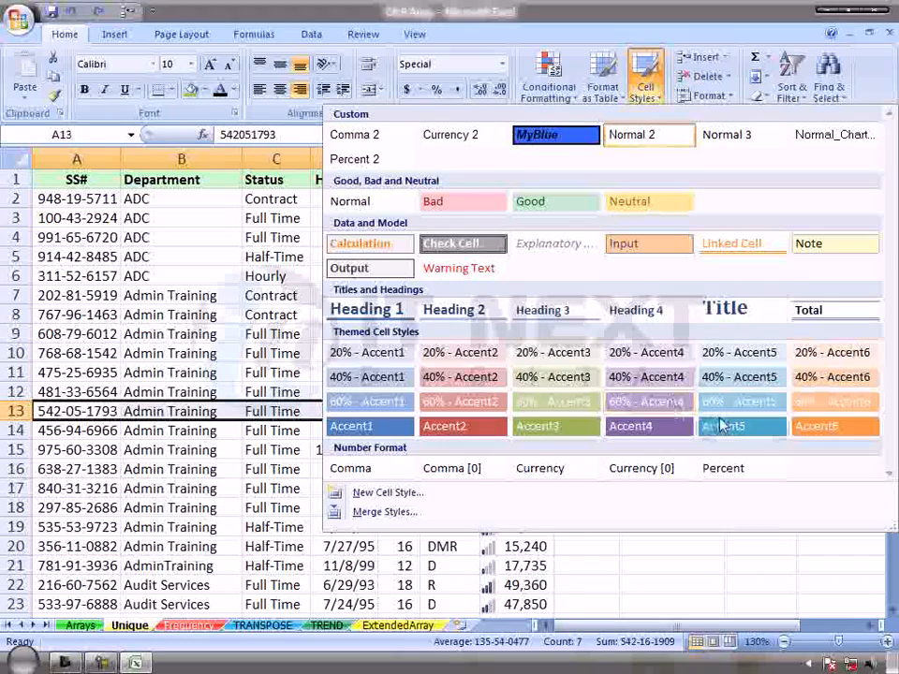
click(722, 426)
click(634, 413)
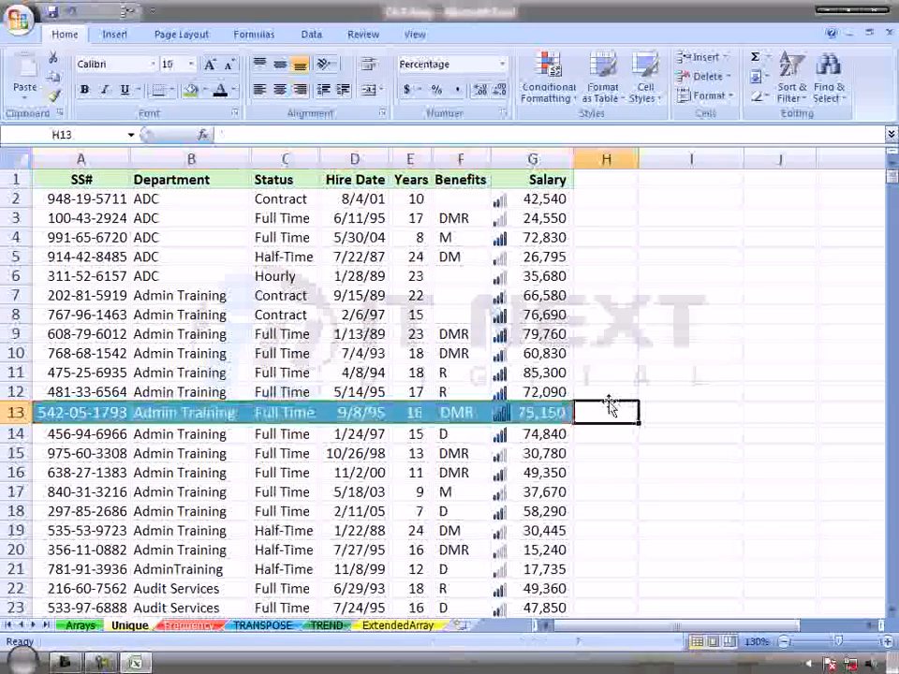
Step: Examine the settings for defining a new cell style and for merging styles from another workbook, without creating or merging any
click(646, 89)
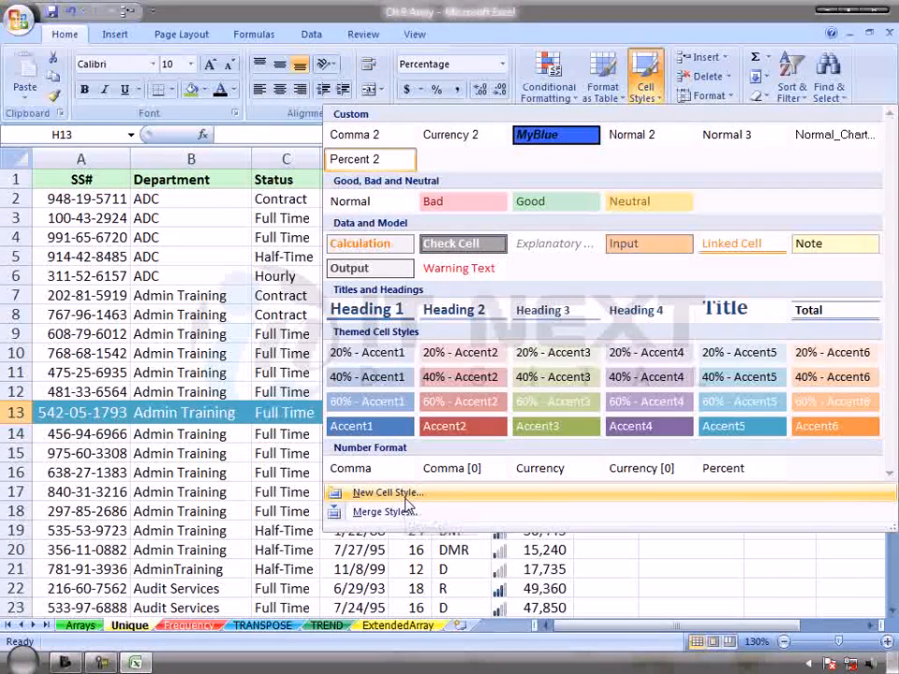
click(385, 493)
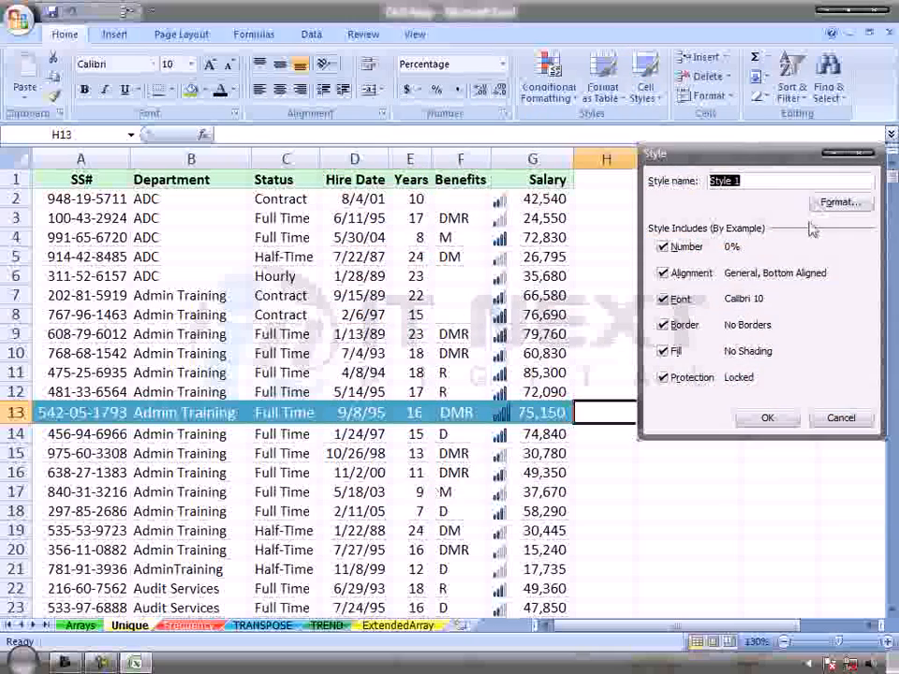
click(849, 421)
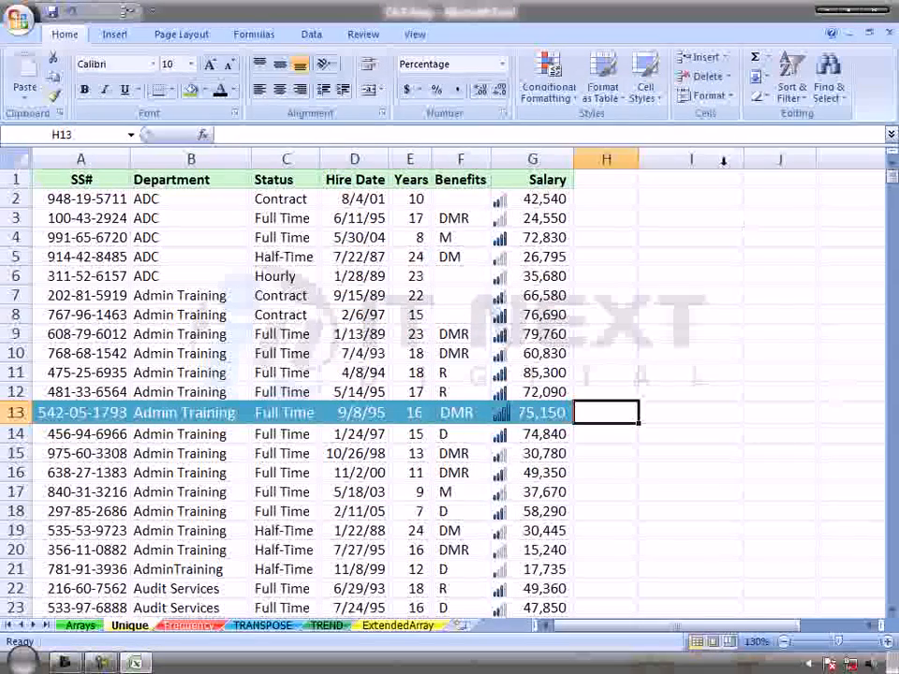
click(646, 93)
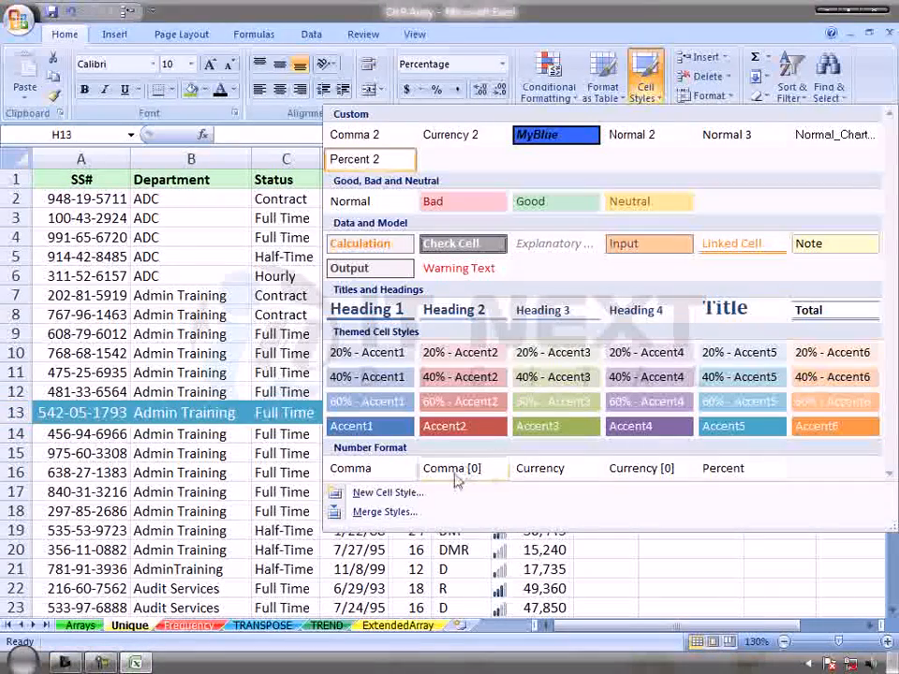
click(406, 519)
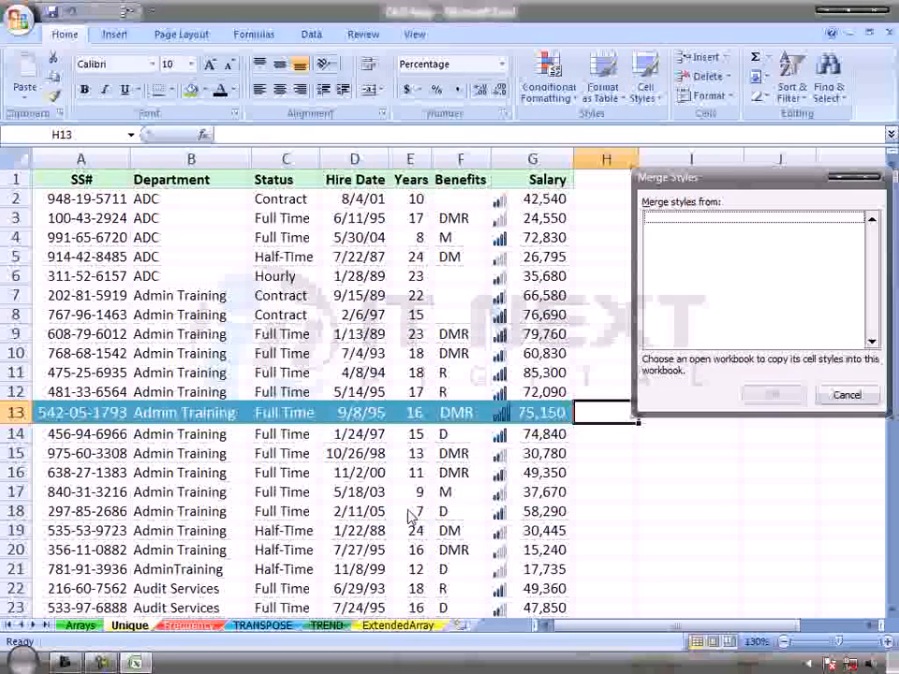
click(847, 397)
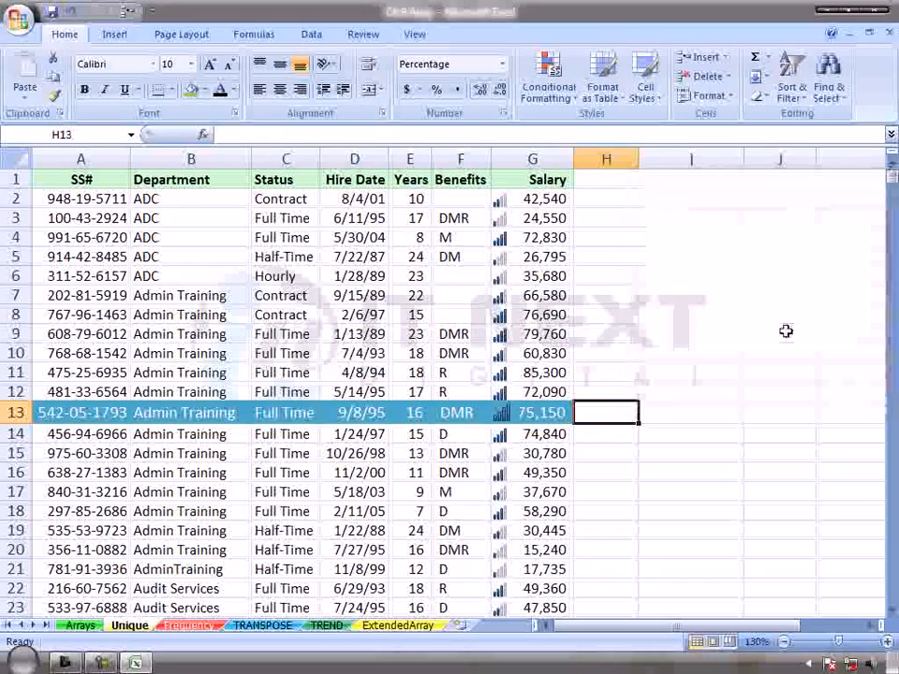
click(652, 97)
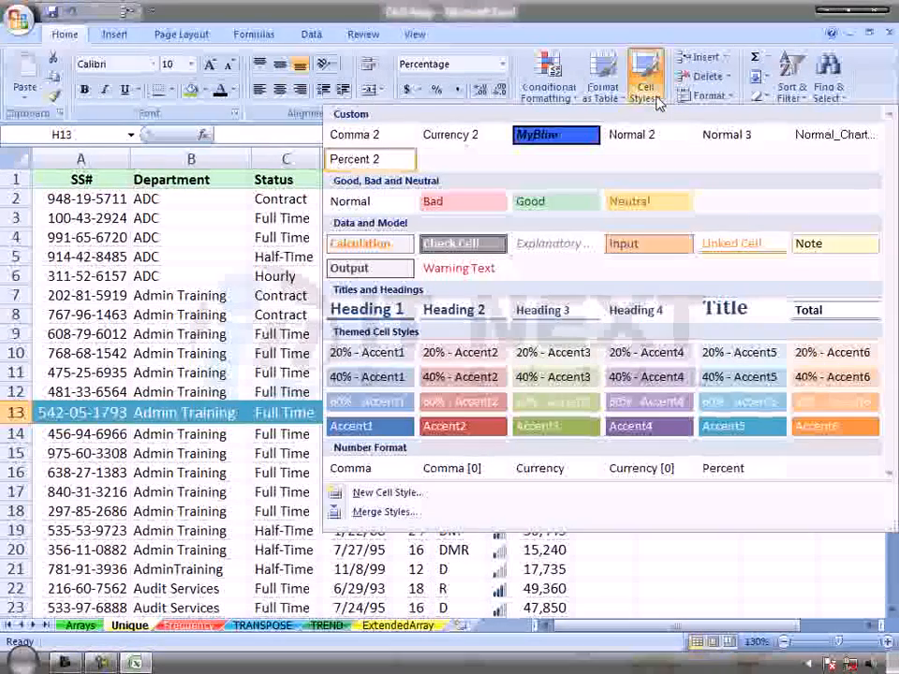
click(613, 575)
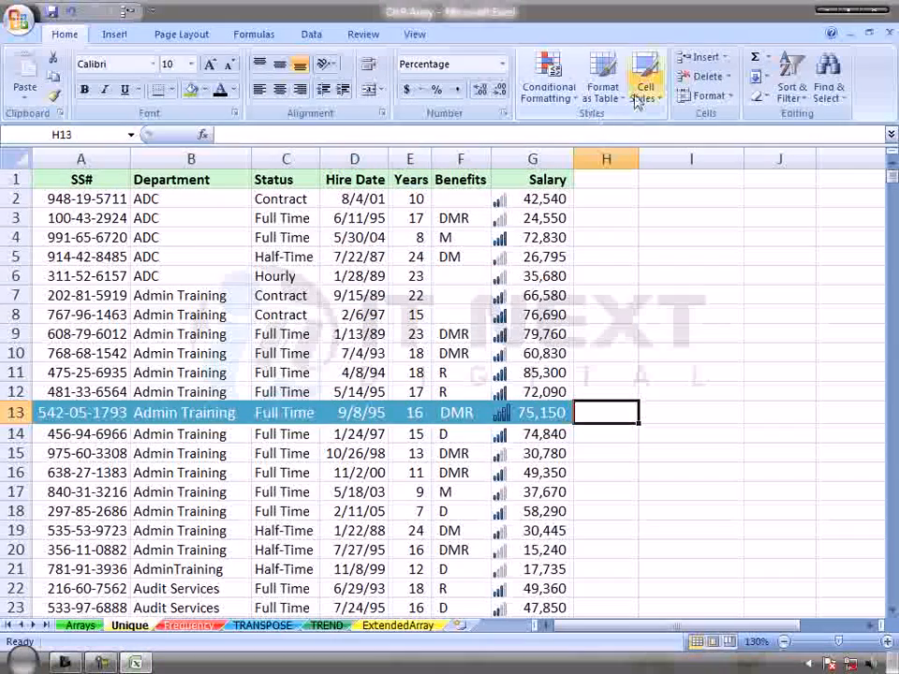